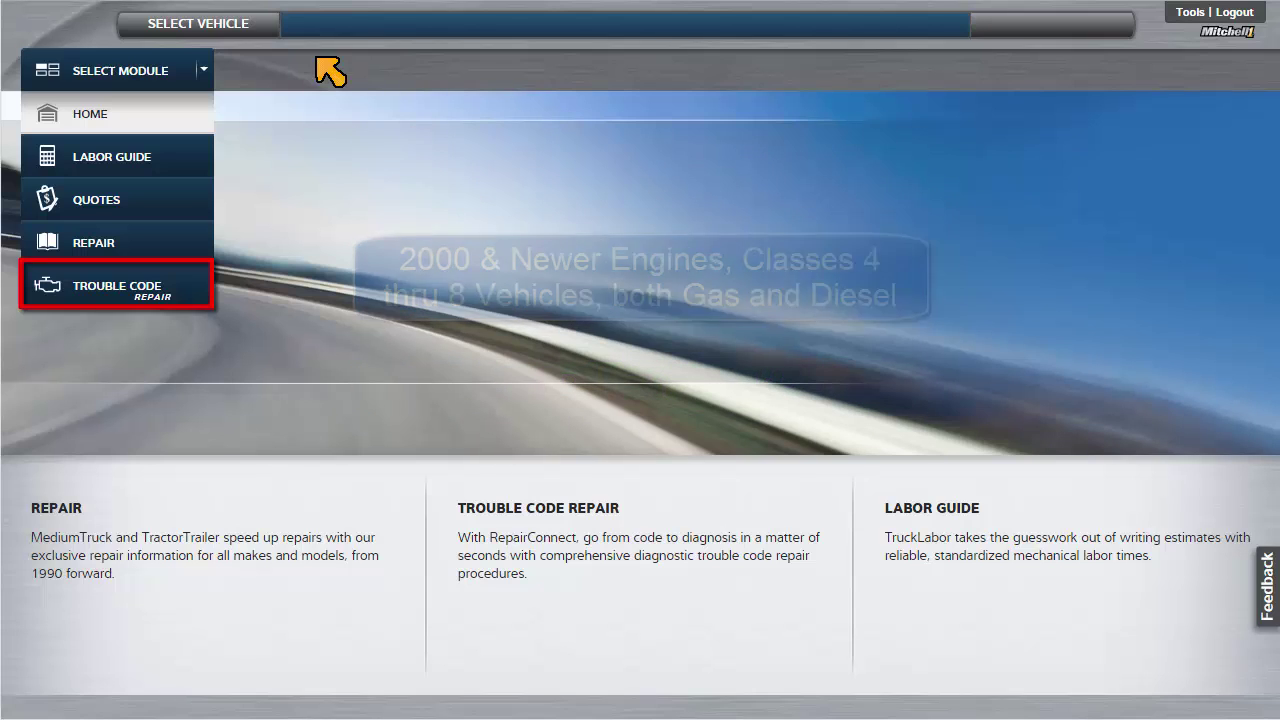
Decode the truck's VIN and make the 2014 International ProStar CUMMINS ISX15 CM2350 the current vehicle.
click(242, 37)
click(209, 84)
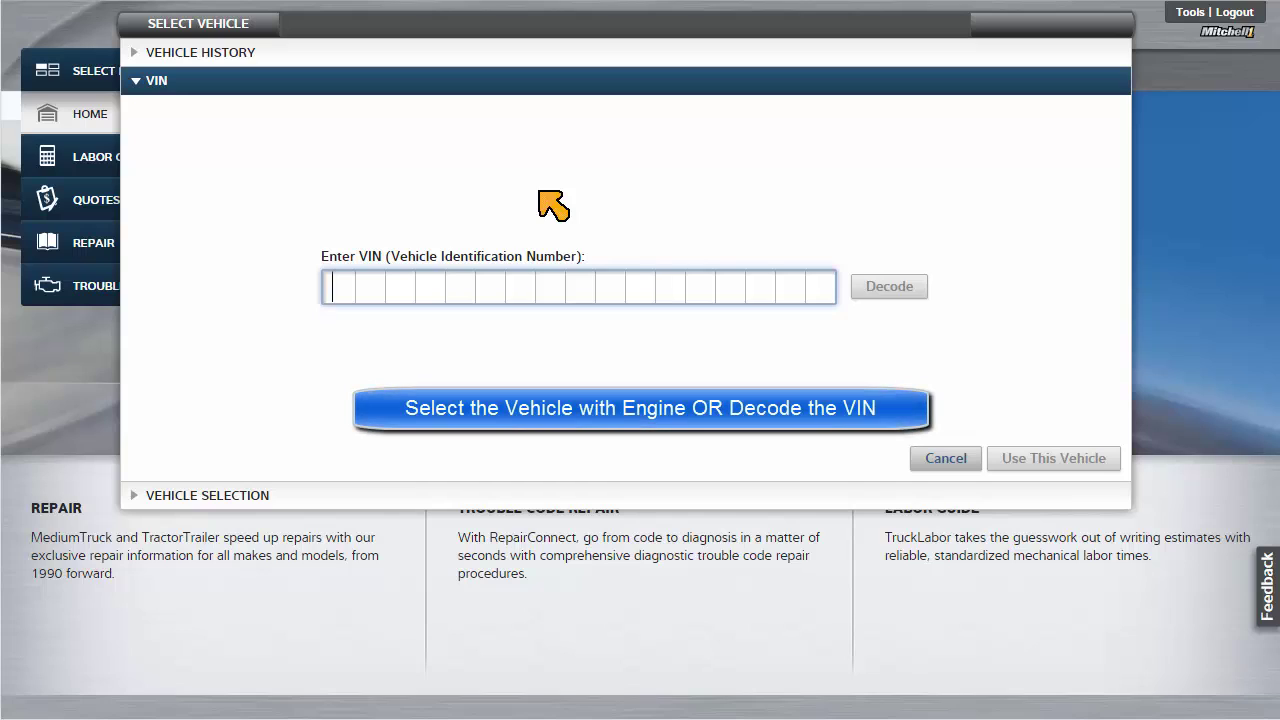
text(3HSDJAPRXEN482619)
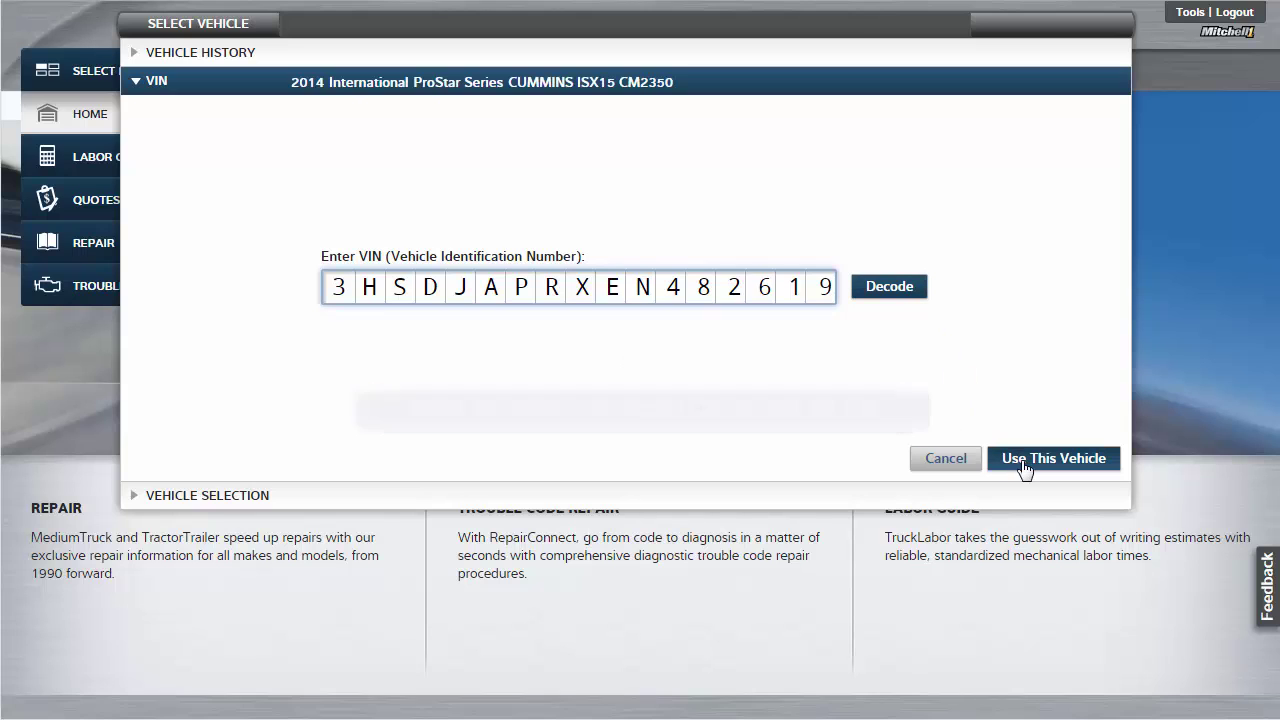
click(1022, 468)
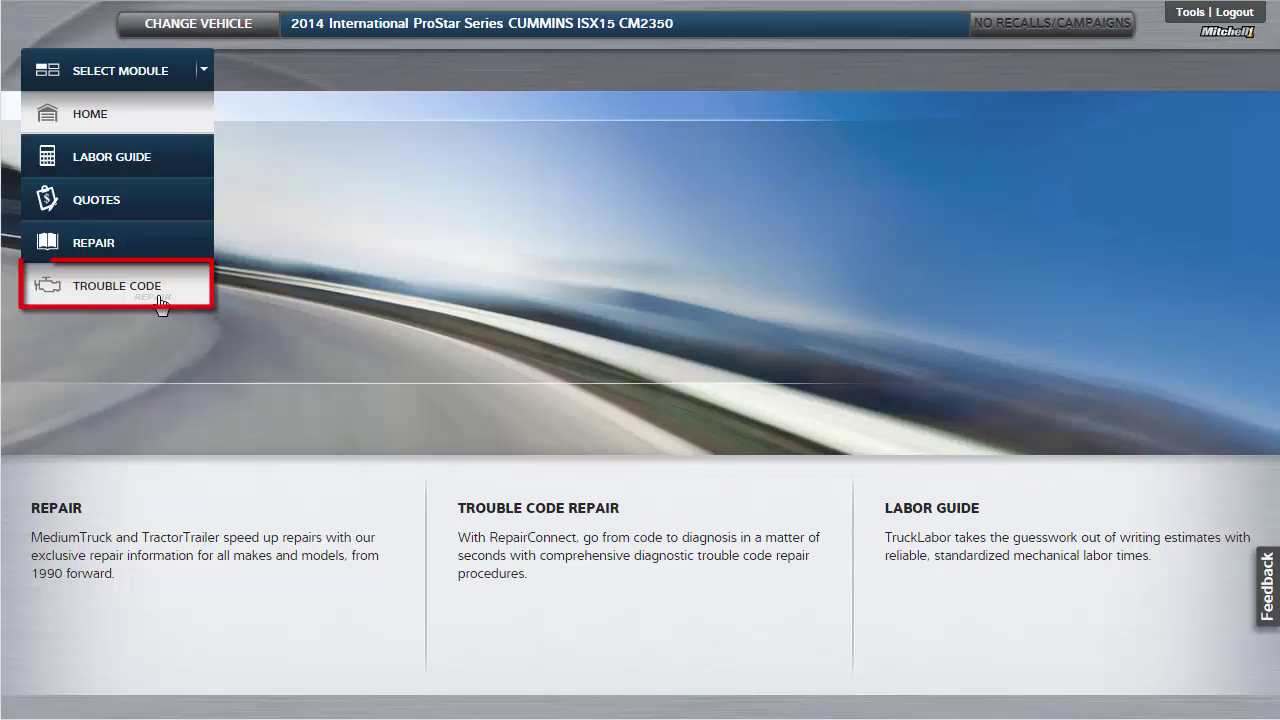
Enter SPN 3510 and FMI 4 in Trouble Code Repair and submit the lookup.
click(155, 288)
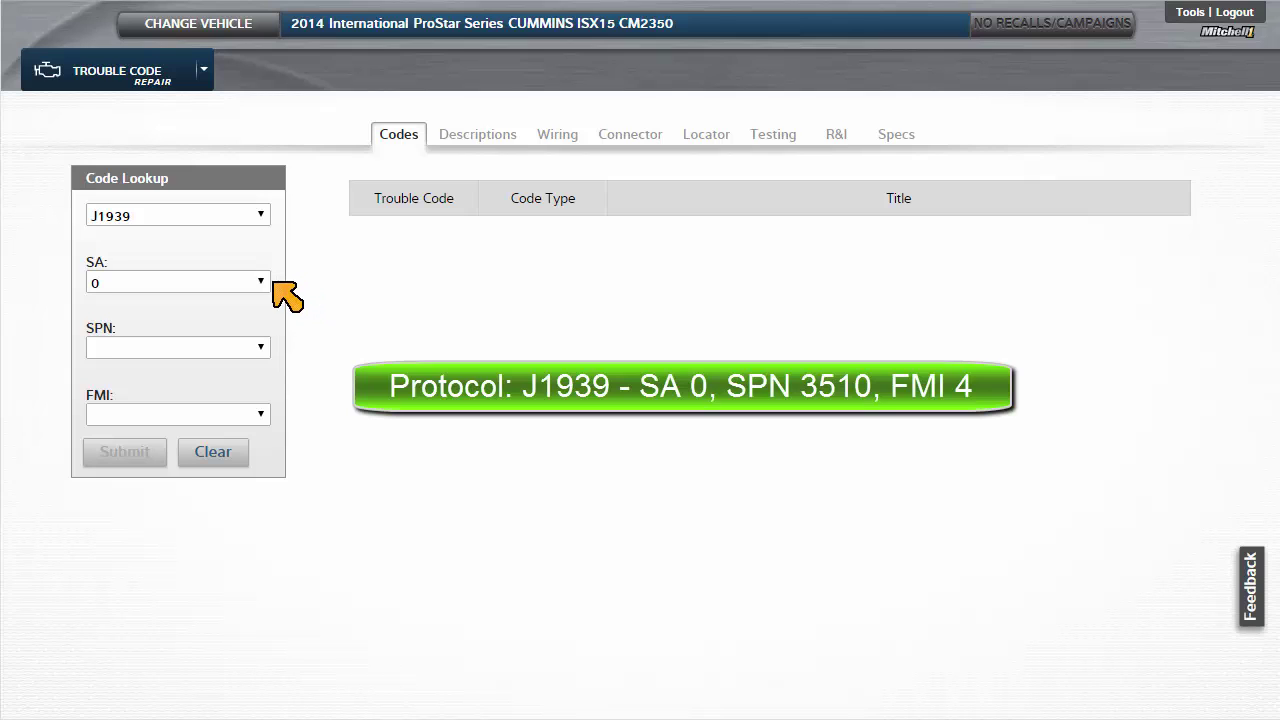
click(258, 347)
scroll(258, 660, down, 20)
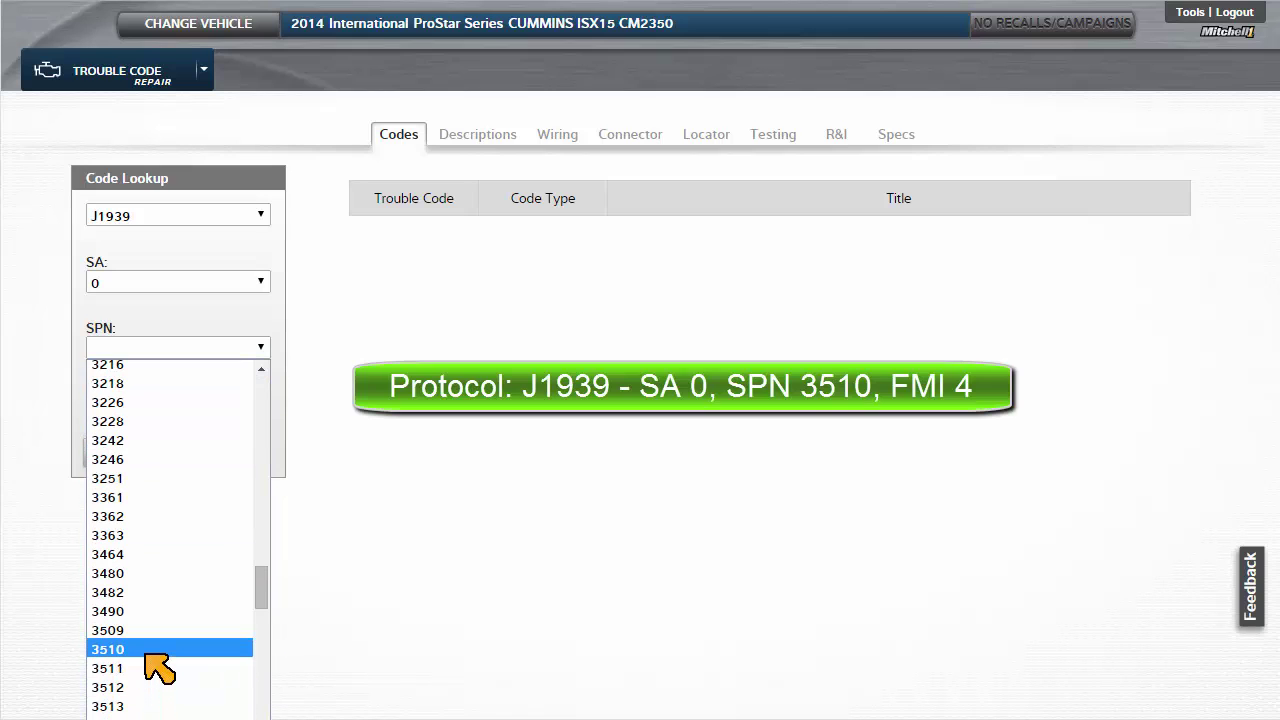
click(147, 649)
click(235, 416)
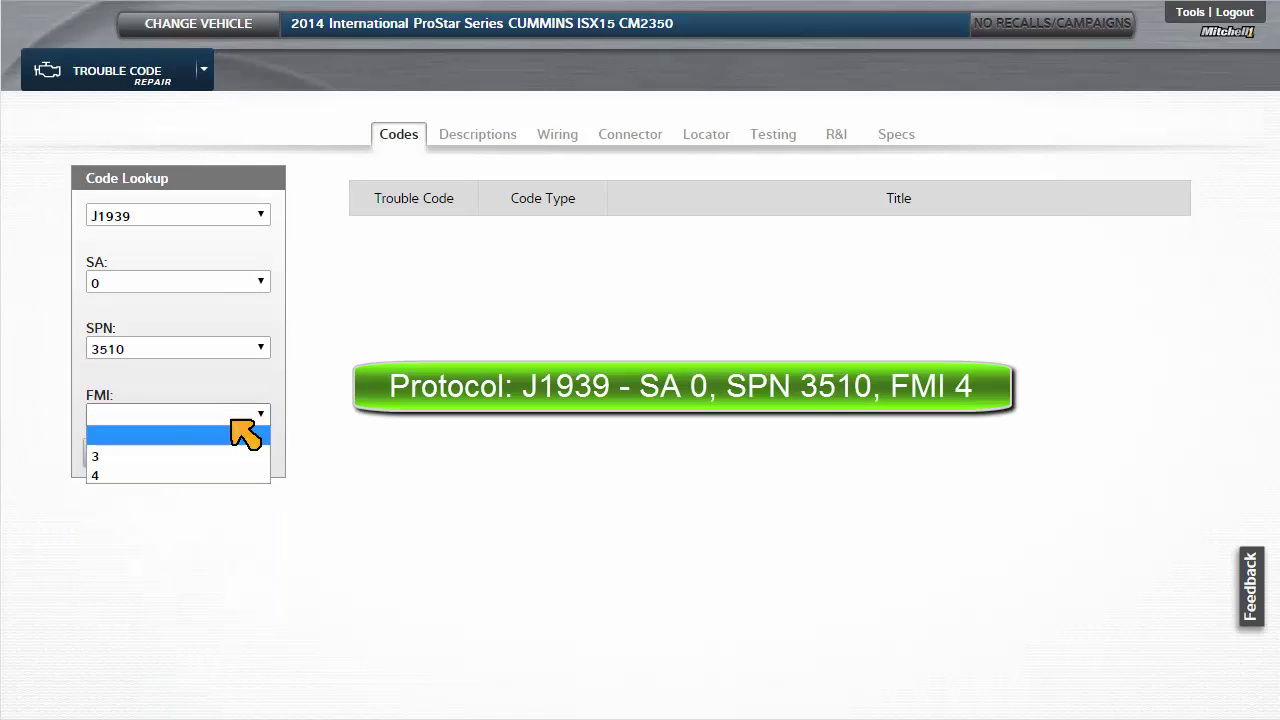
click(190, 475)
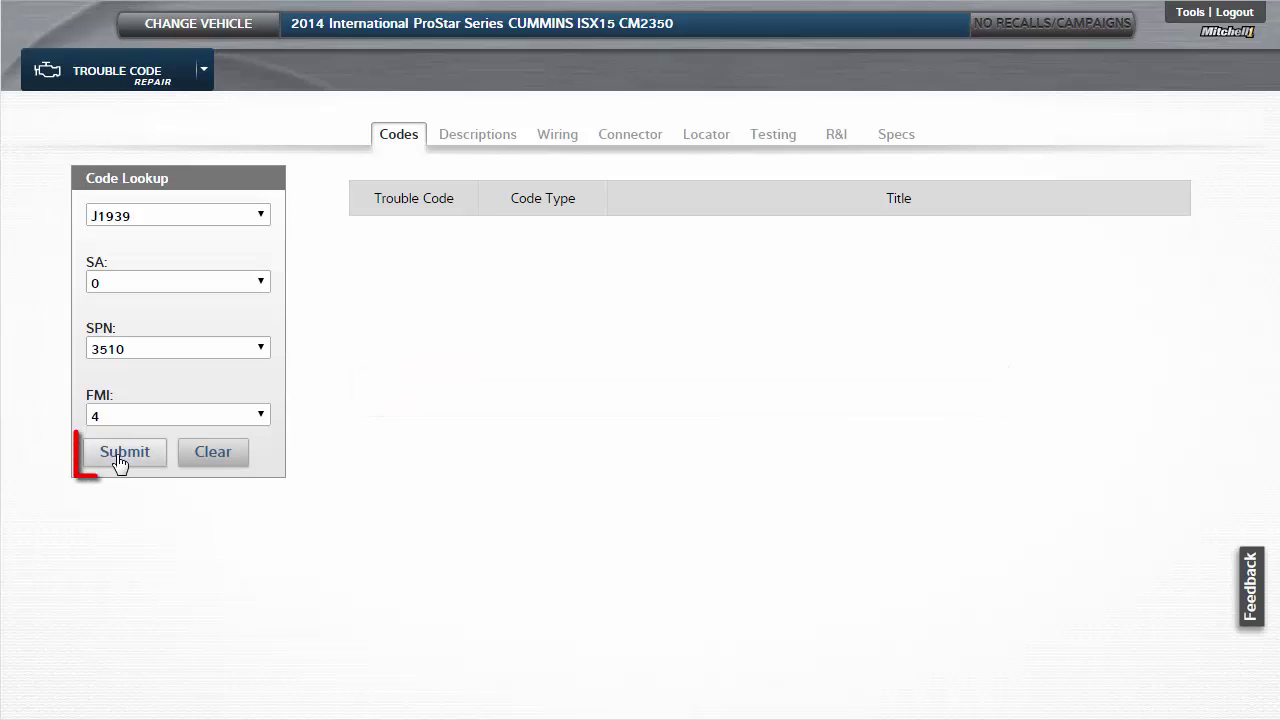
click(120, 455)
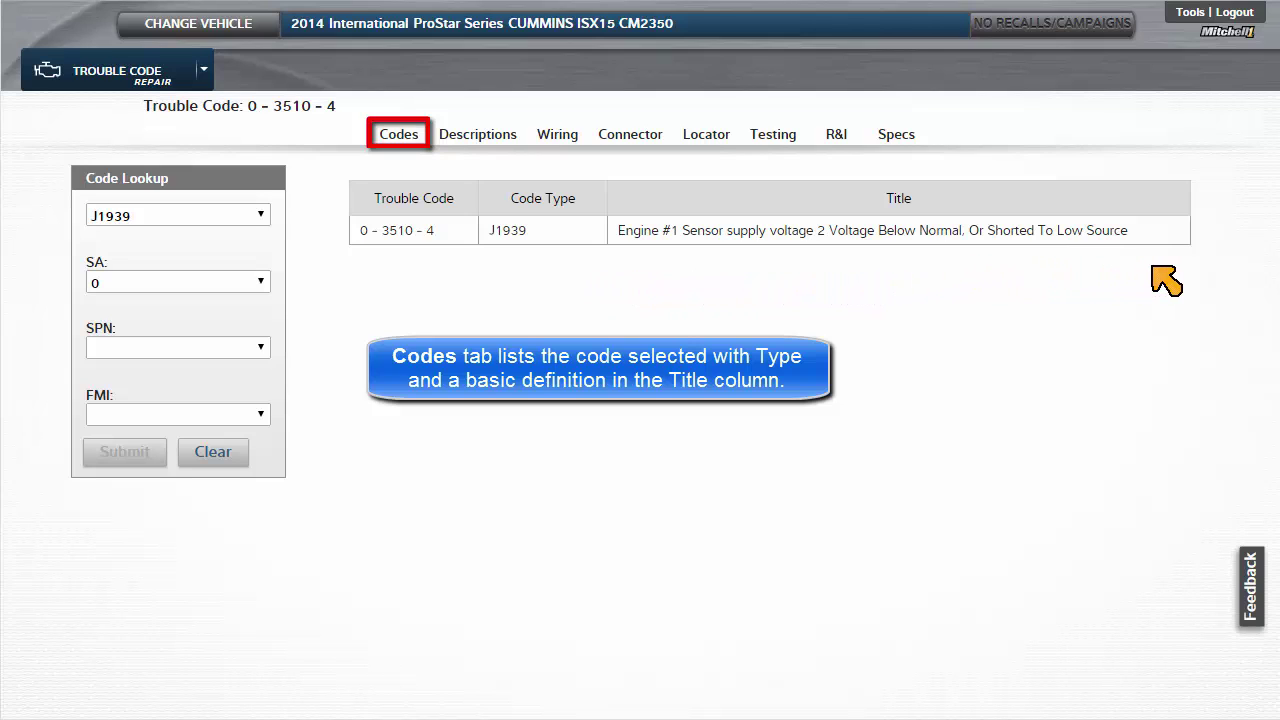
Read Fault Code 187's cause, effect, fault conditions and diagnostic tips on the Descriptions tab.
click(482, 142)
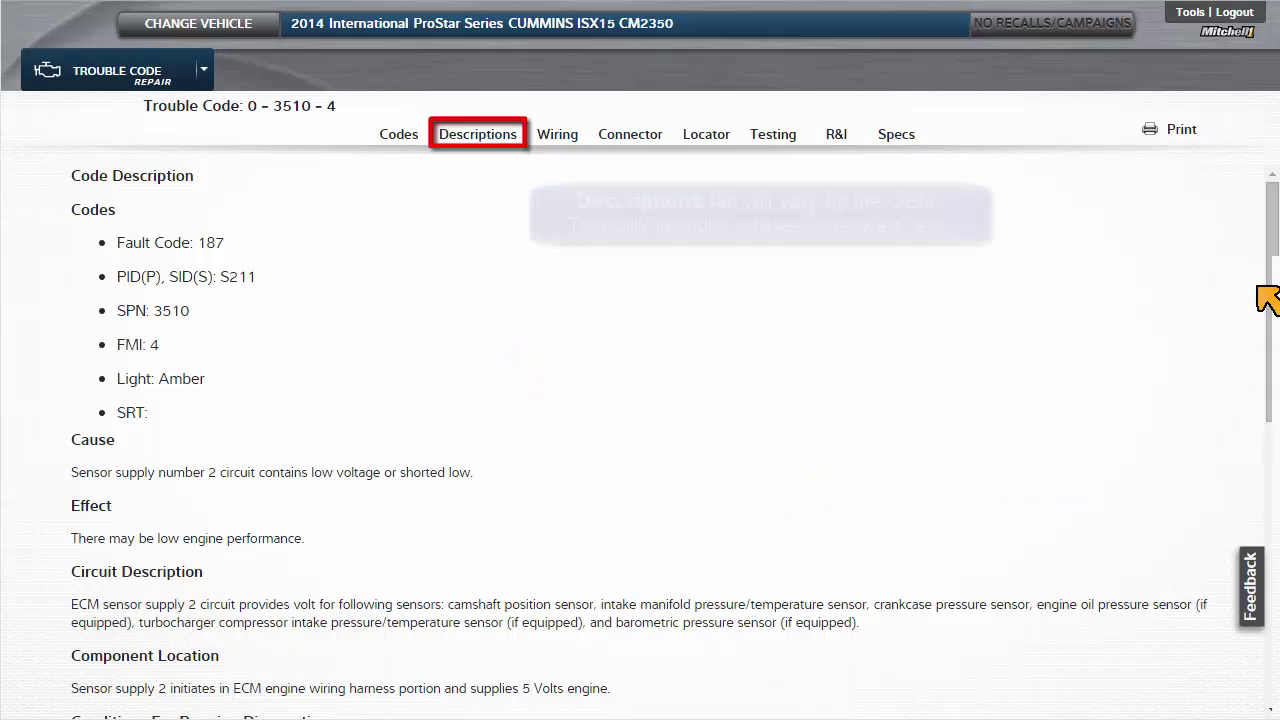
scroll(1220, 322, down, 1)
scroll(1205, 313, down, 2)
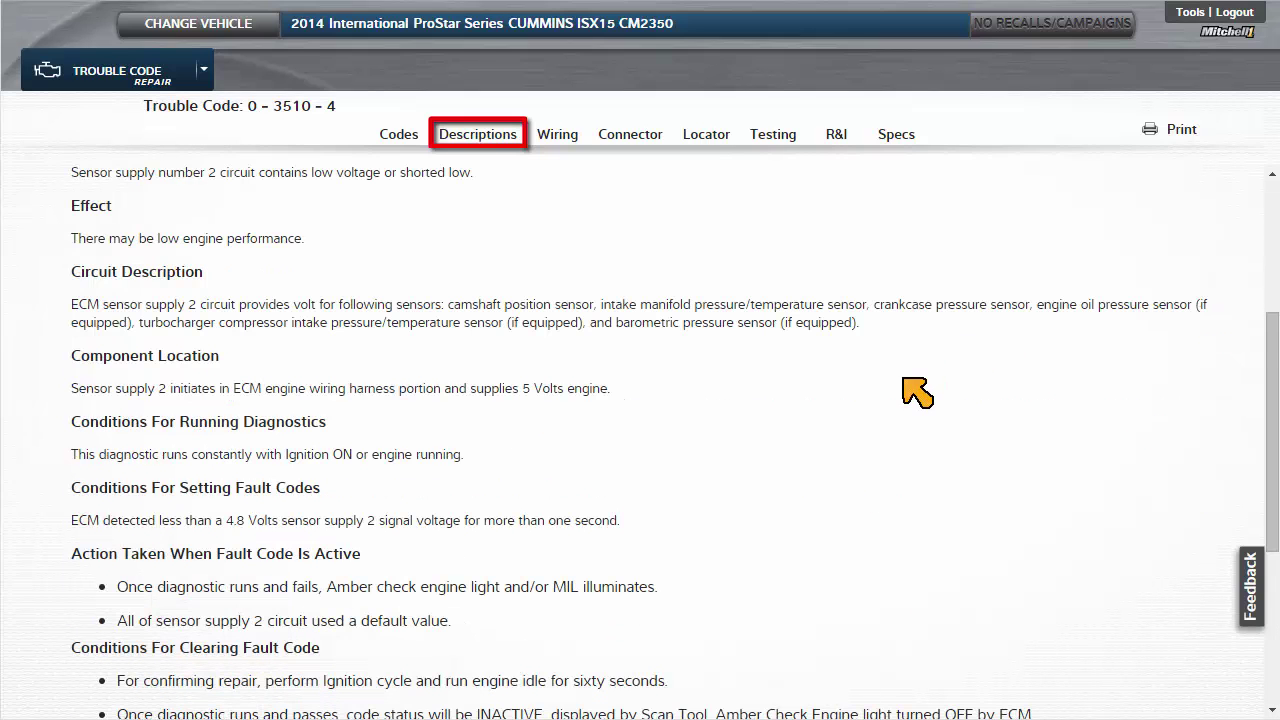
scroll(917, 393, down, 2)
scroll(910, 395, down, 2)
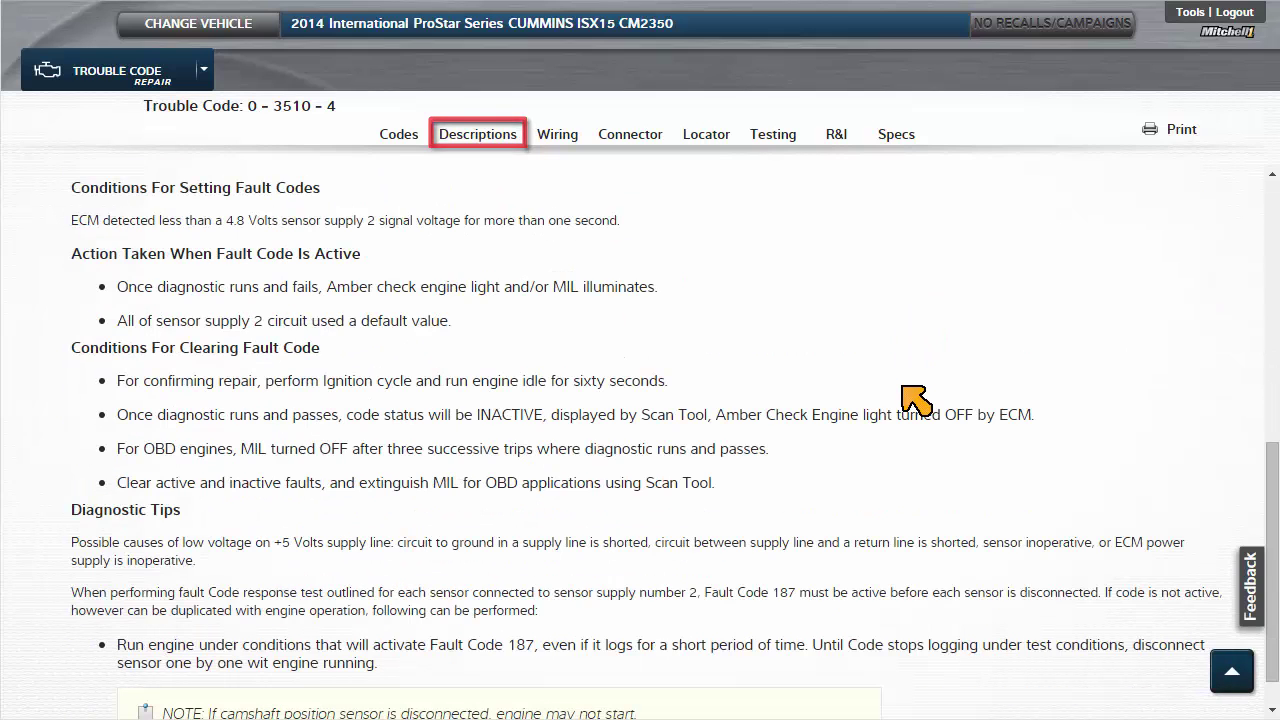
Jump to the ENGINE THROTTLE ACTUATOR wiring and scroll down to Fig 7 System Diagram.
click(558, 140)
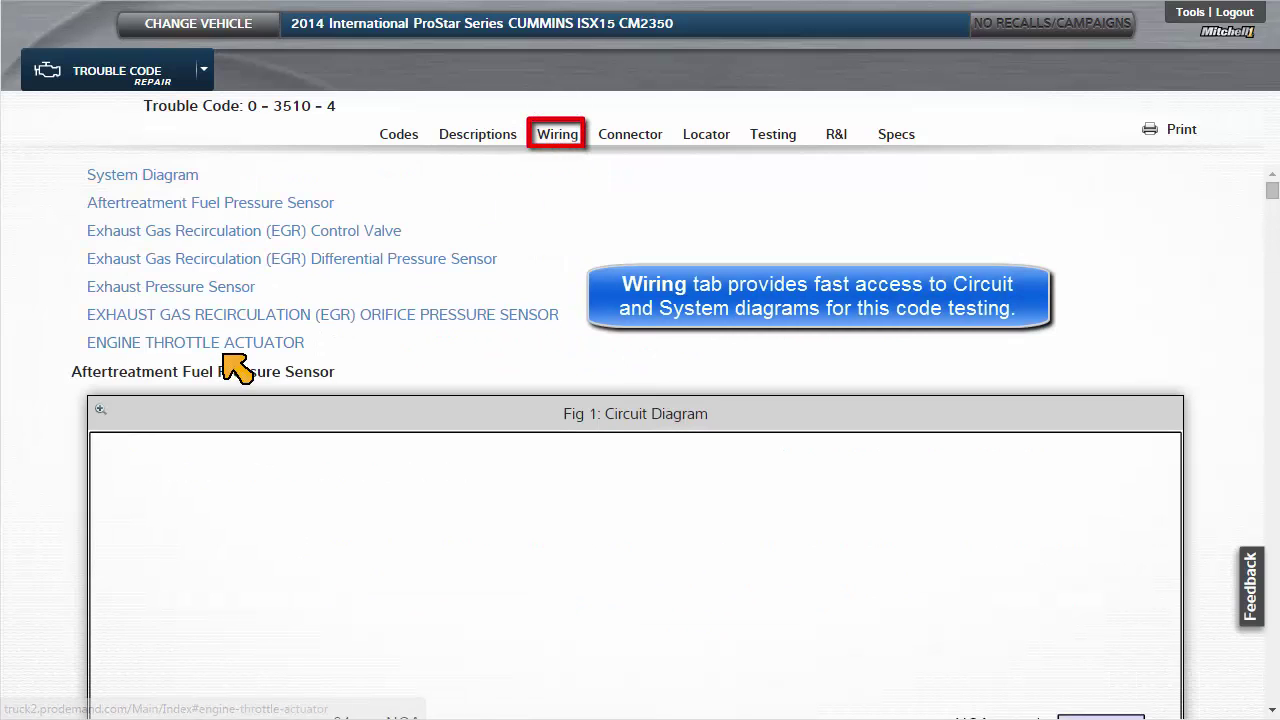
click(225, 346)
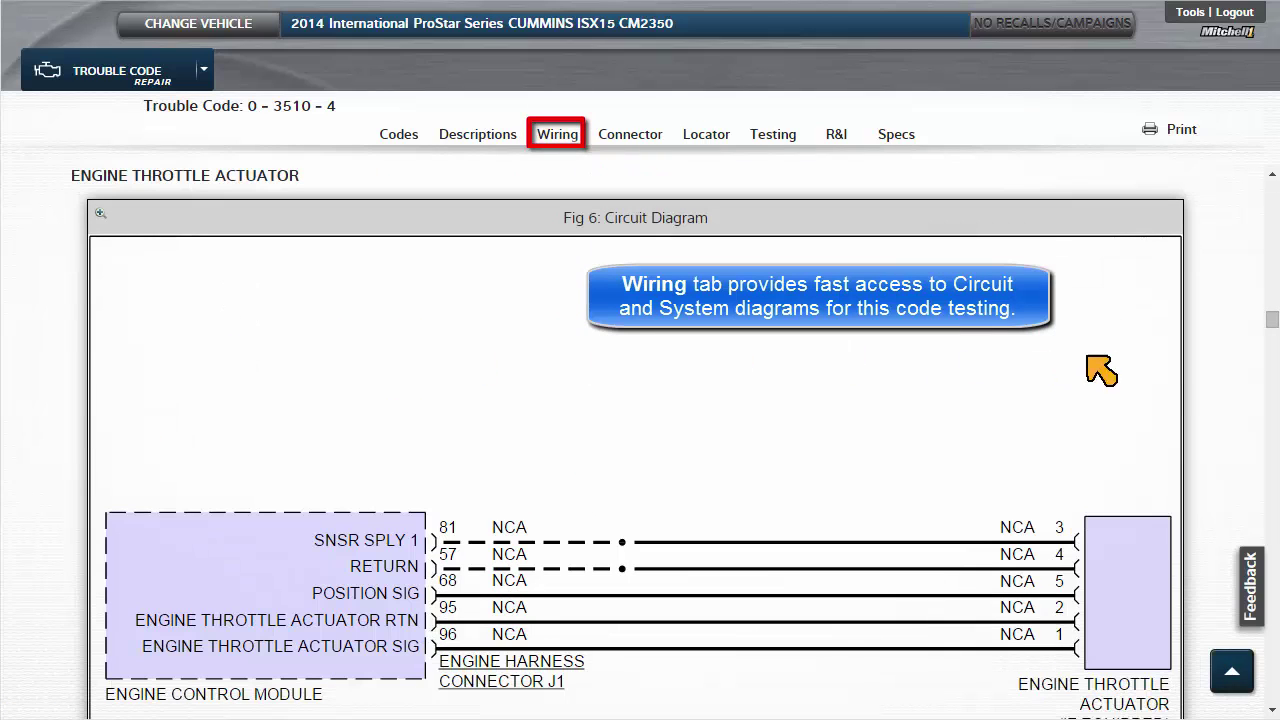
scroll(1249, 394, down, 5)
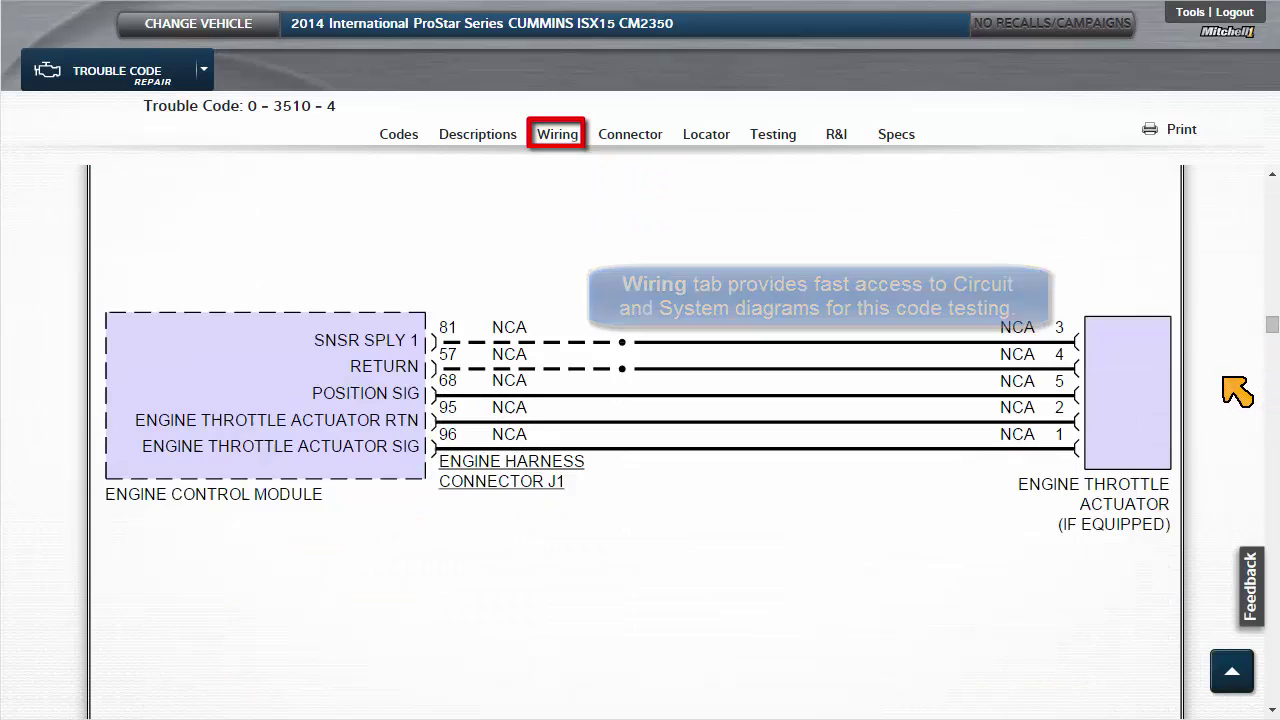
scroll(1237, 394, down, 2)
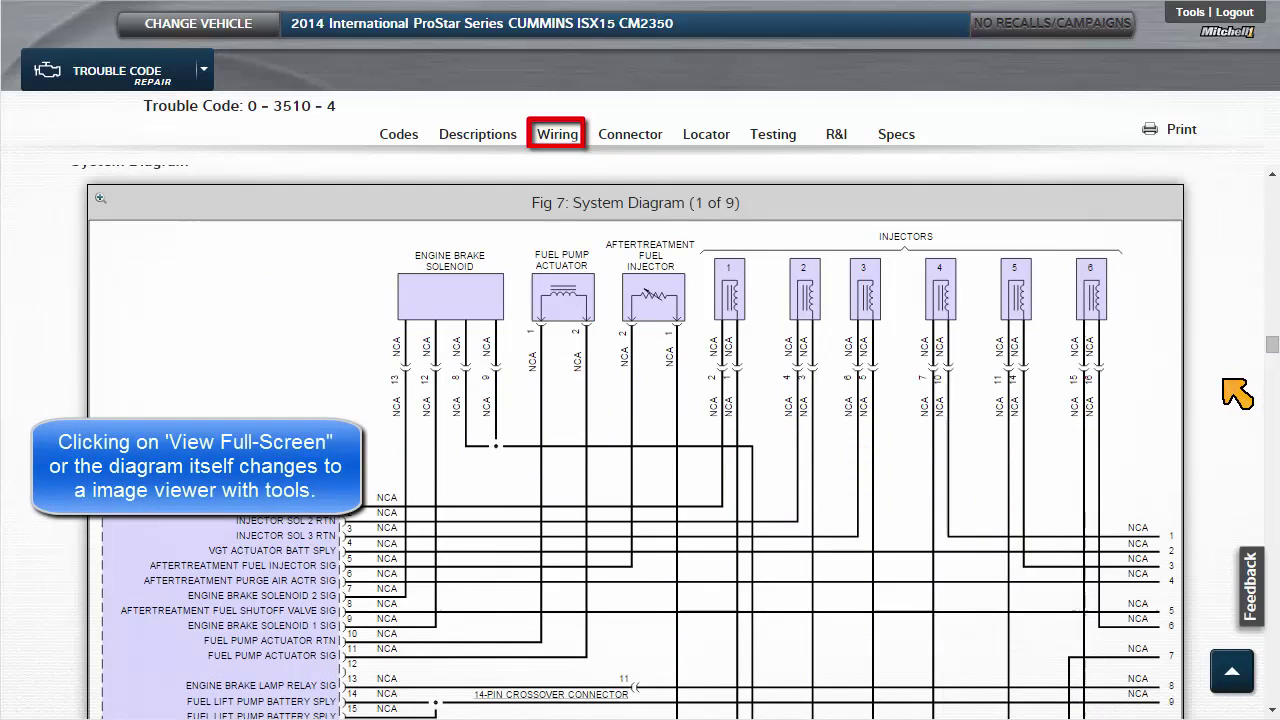
Enlarge the Fig 7 System Diagram, zoom in and pan over to the injectors.
click(290, 266)
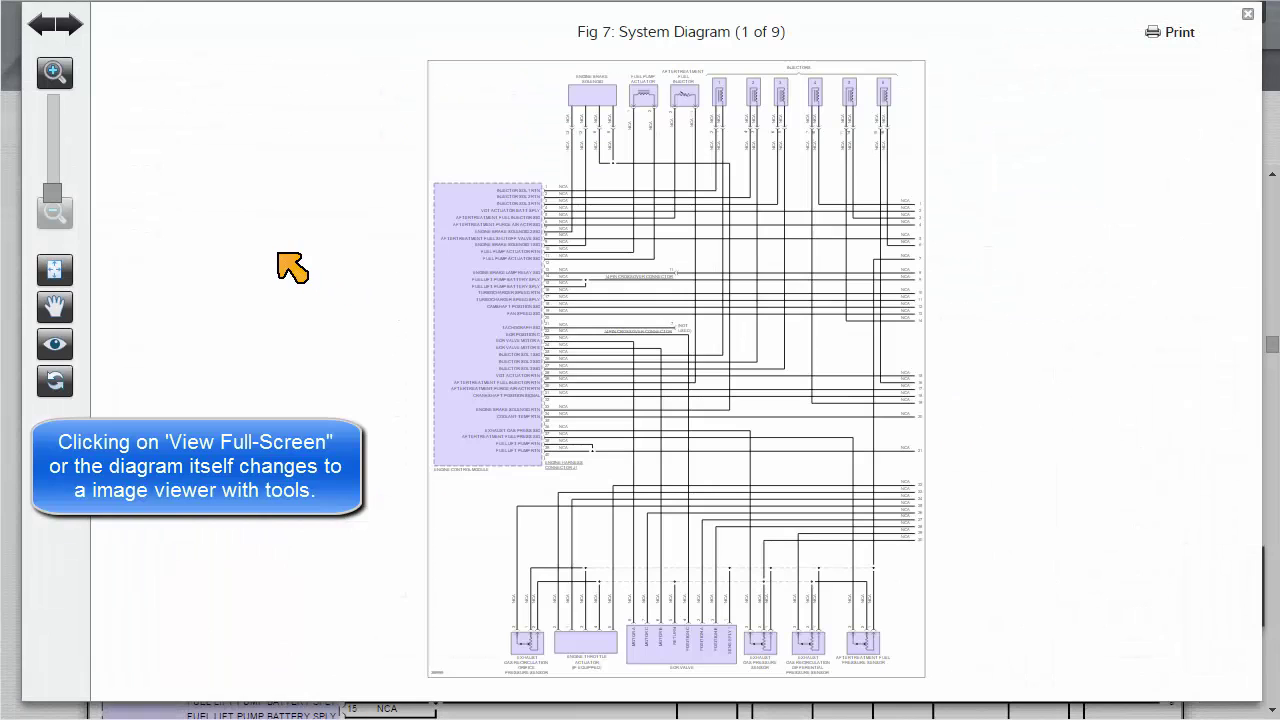
drag(55, 200, 57, 163)
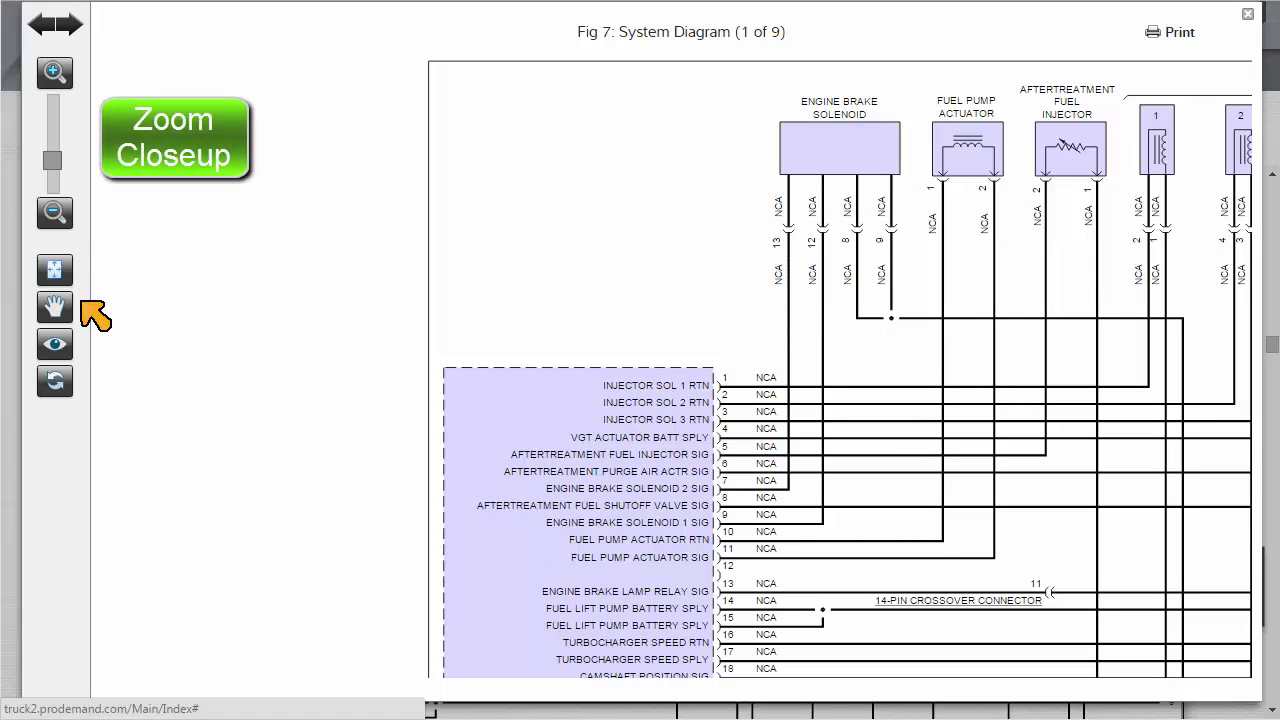
click(61, 308)
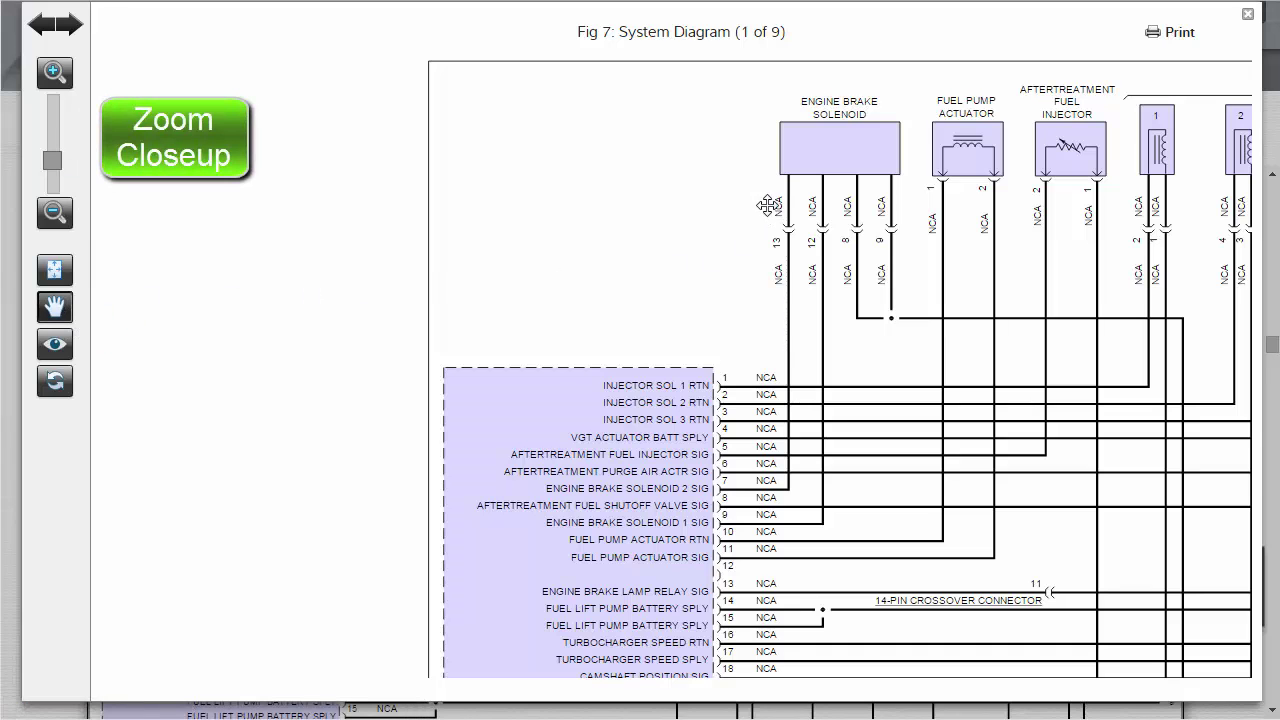
drag(750, 181, 160, 169)
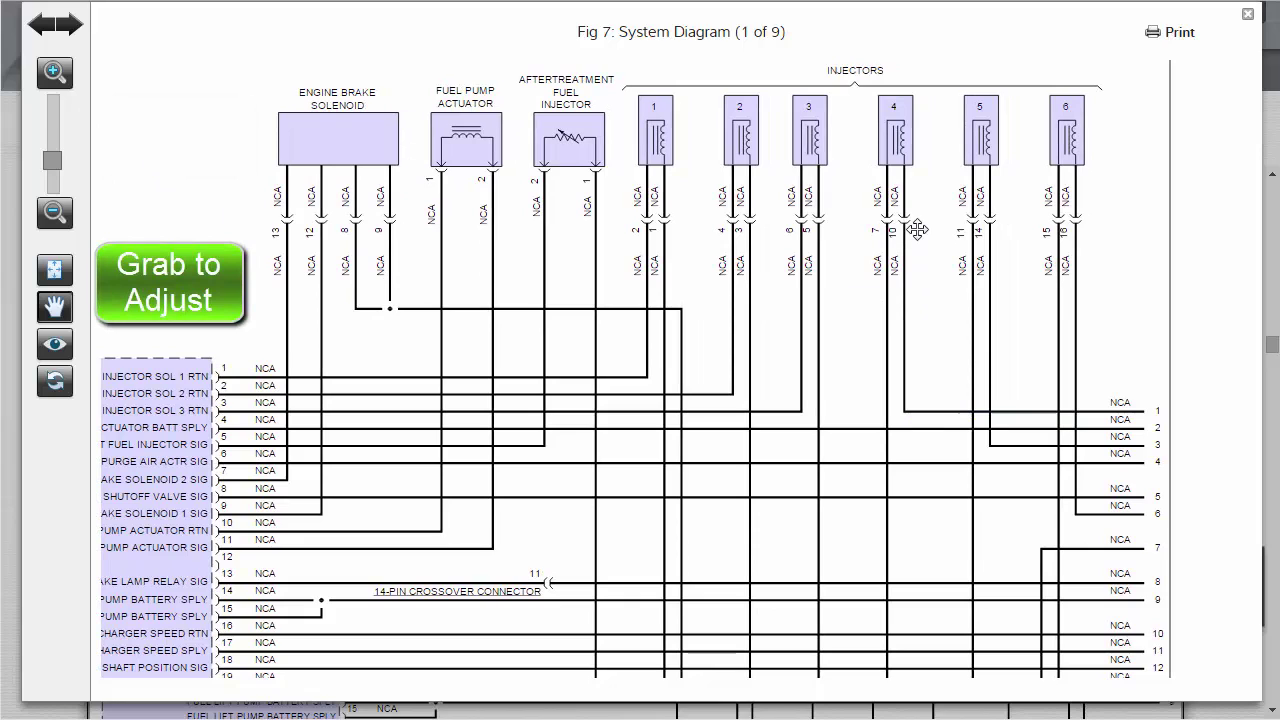
Isolate the injector 3 return wires with Hide Others, then reset and close the diagram viewer.
click(816, 192)
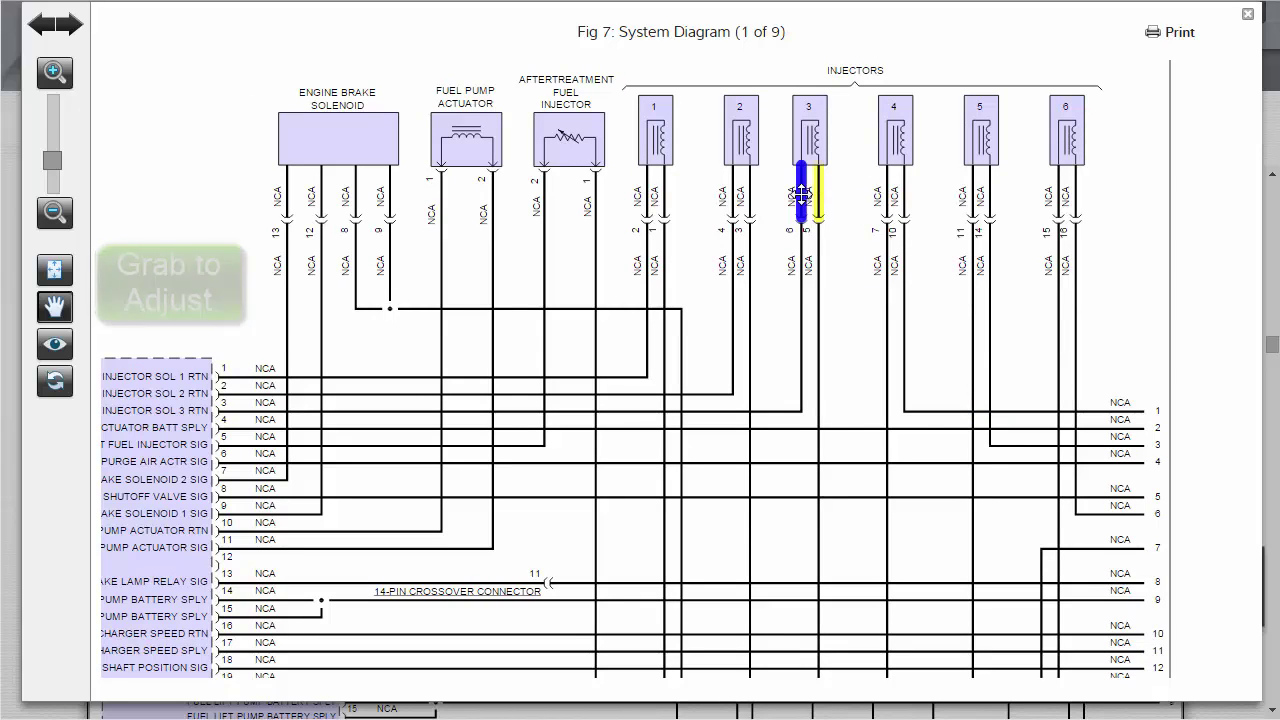
click(804, 268)
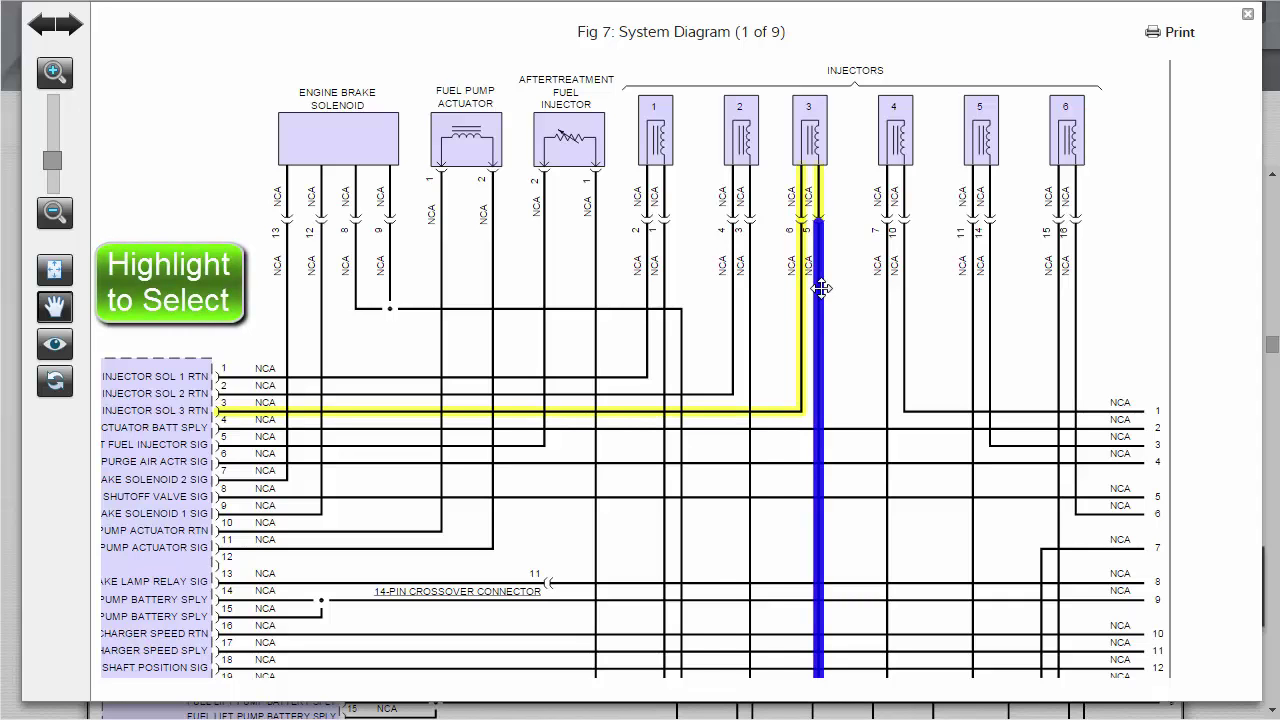
drag(53, 162, 53, 194)
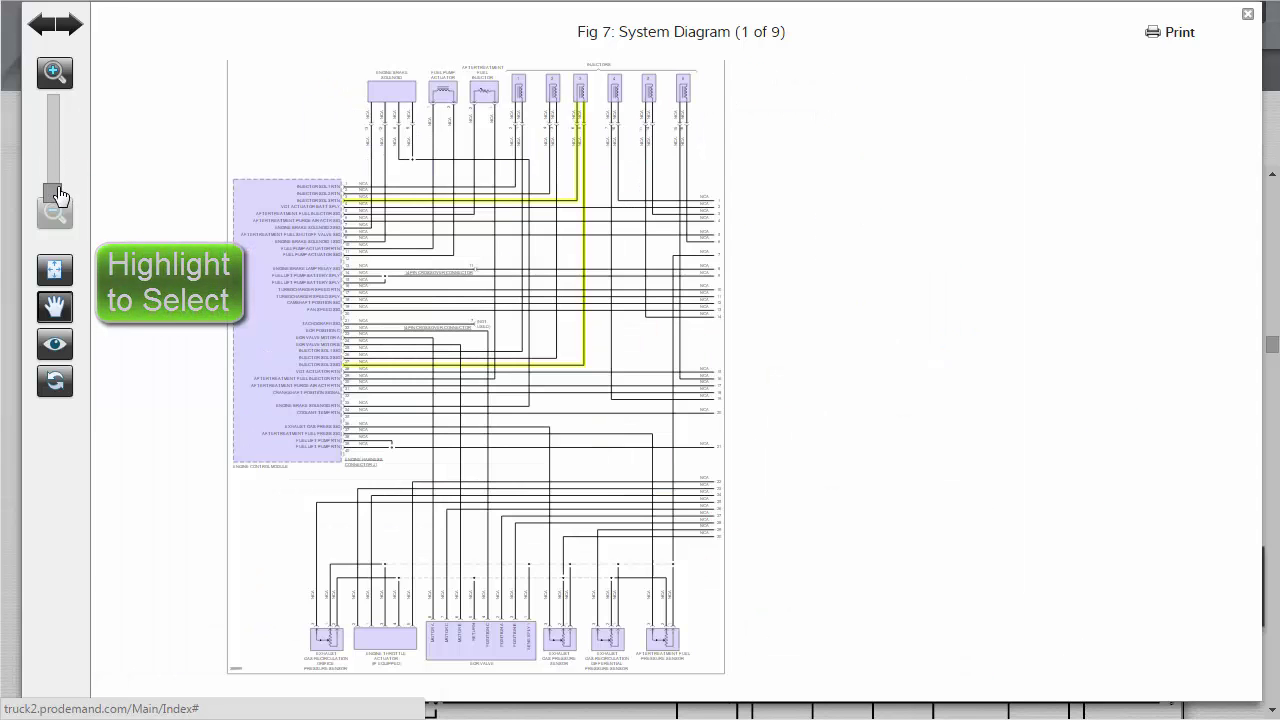
click(56, 344)
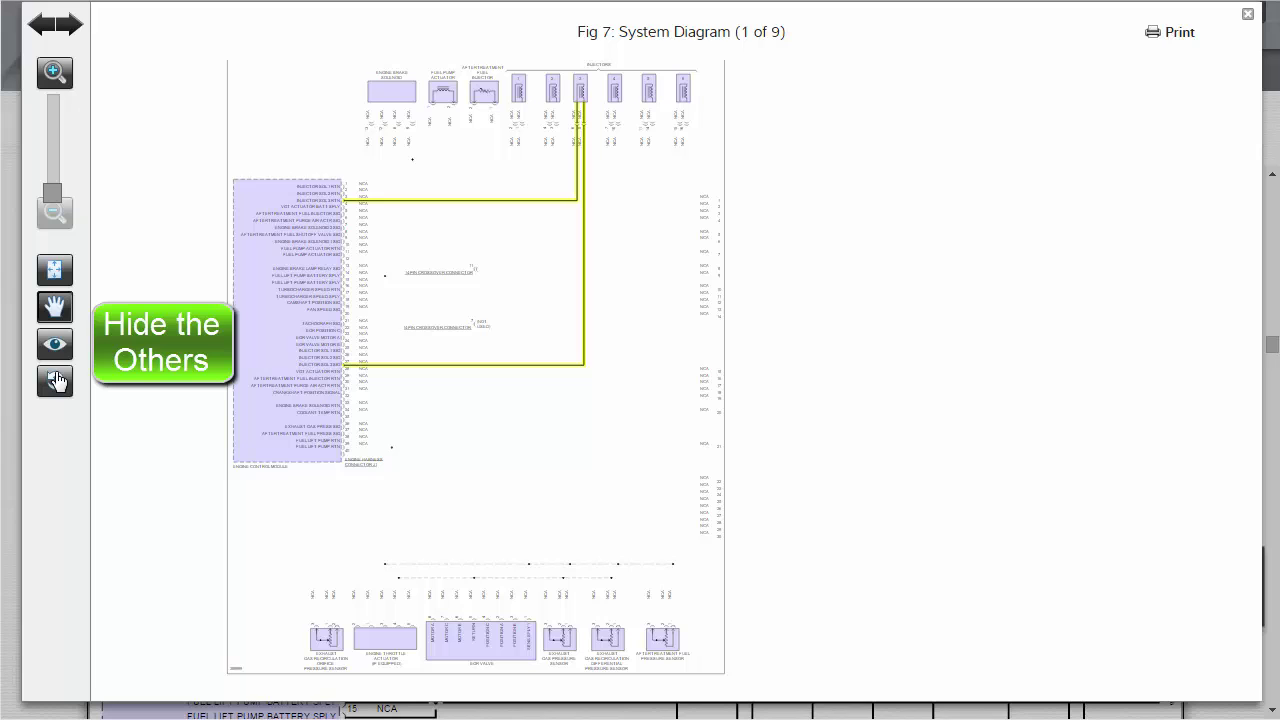
click(56, 382)
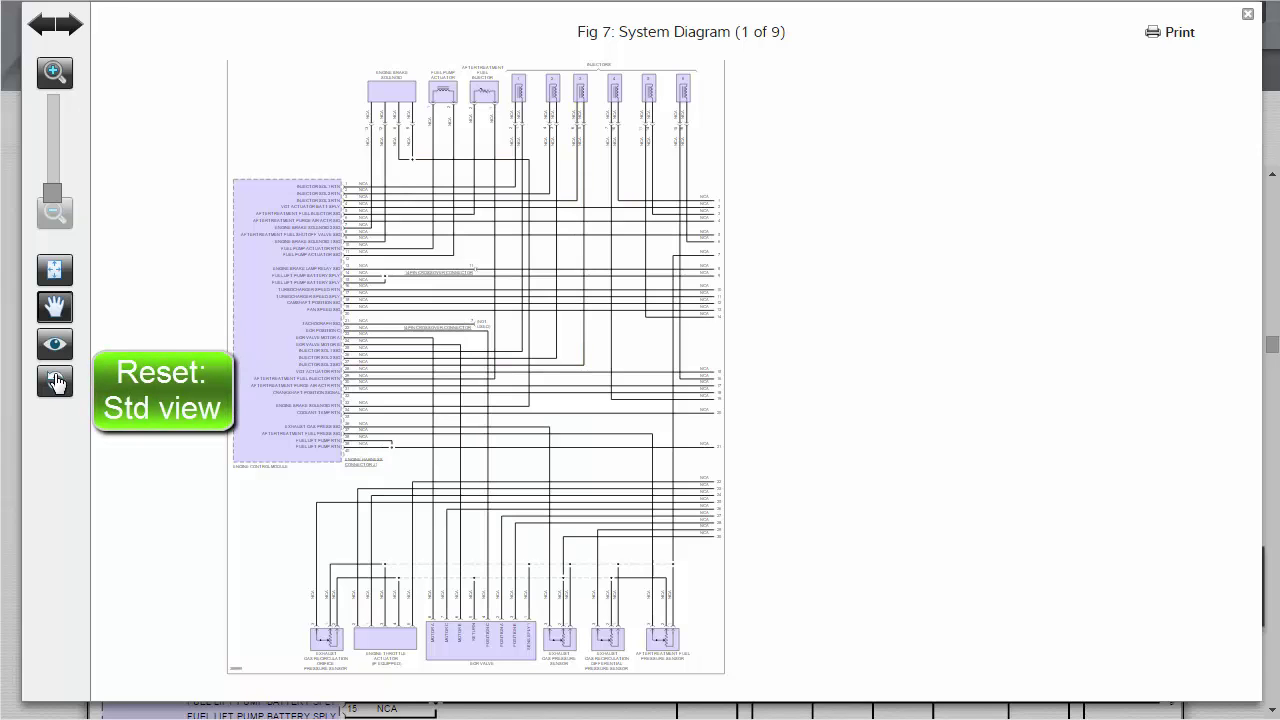
click(1248, 14)
click(634, 140)
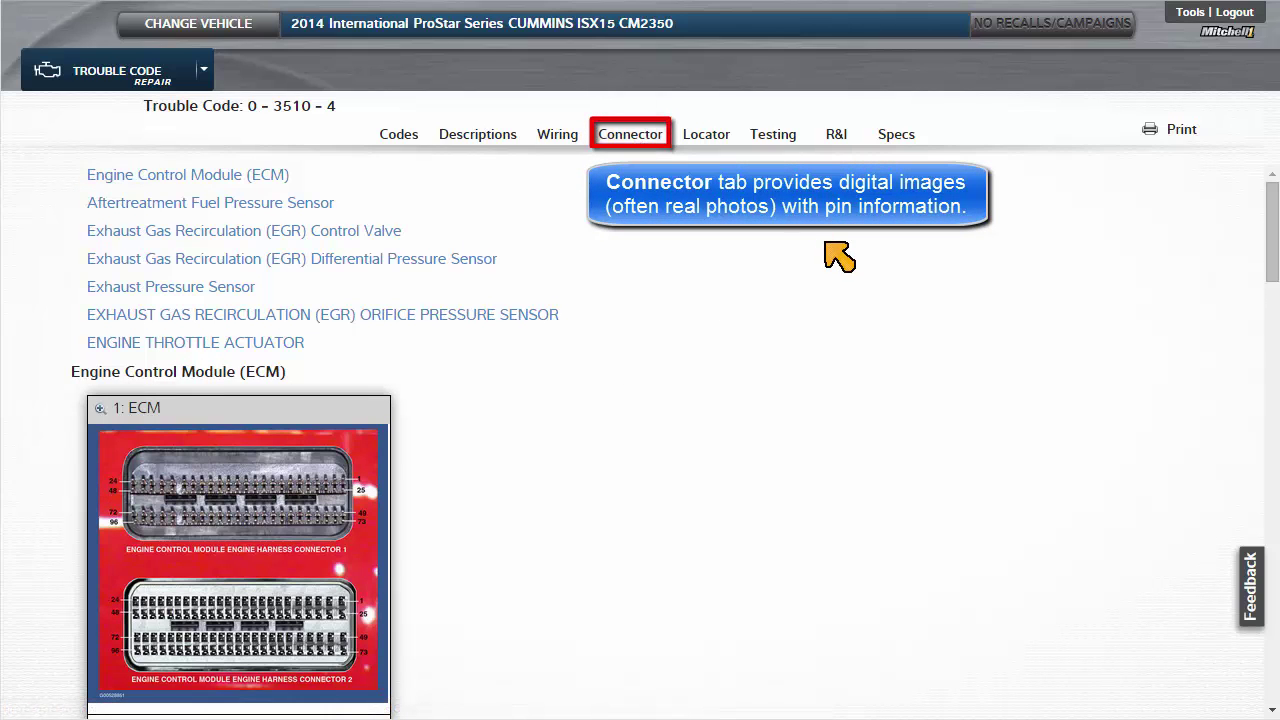
scroll(799, 247, down, 1)
scroll(799, 247, down, 2)
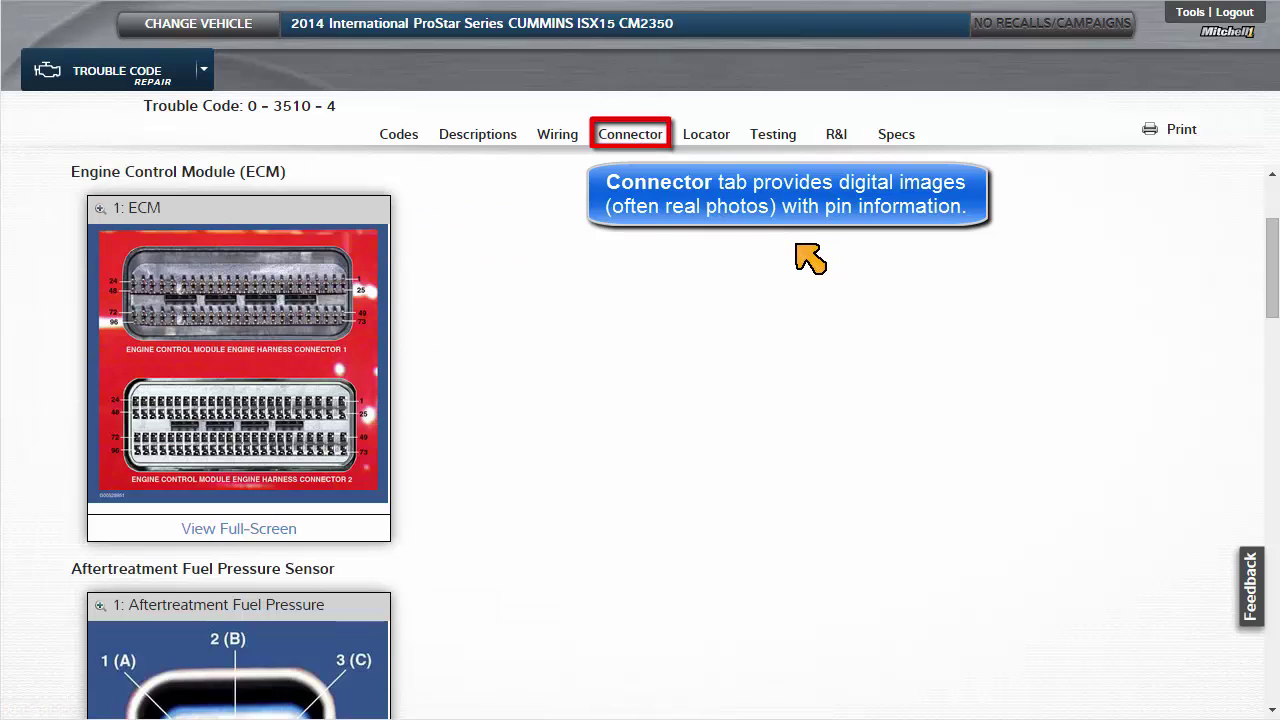
scroll(799, 247, down, 2)
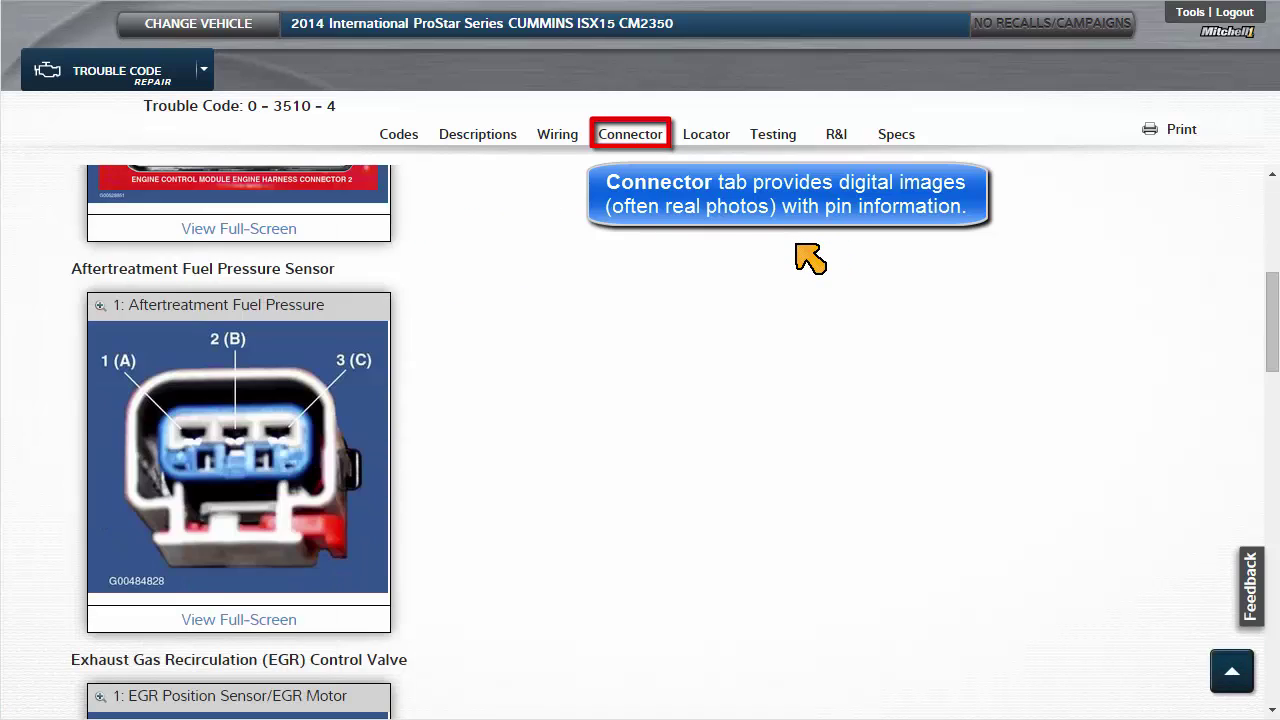
scroll(810, 258, down, 1)
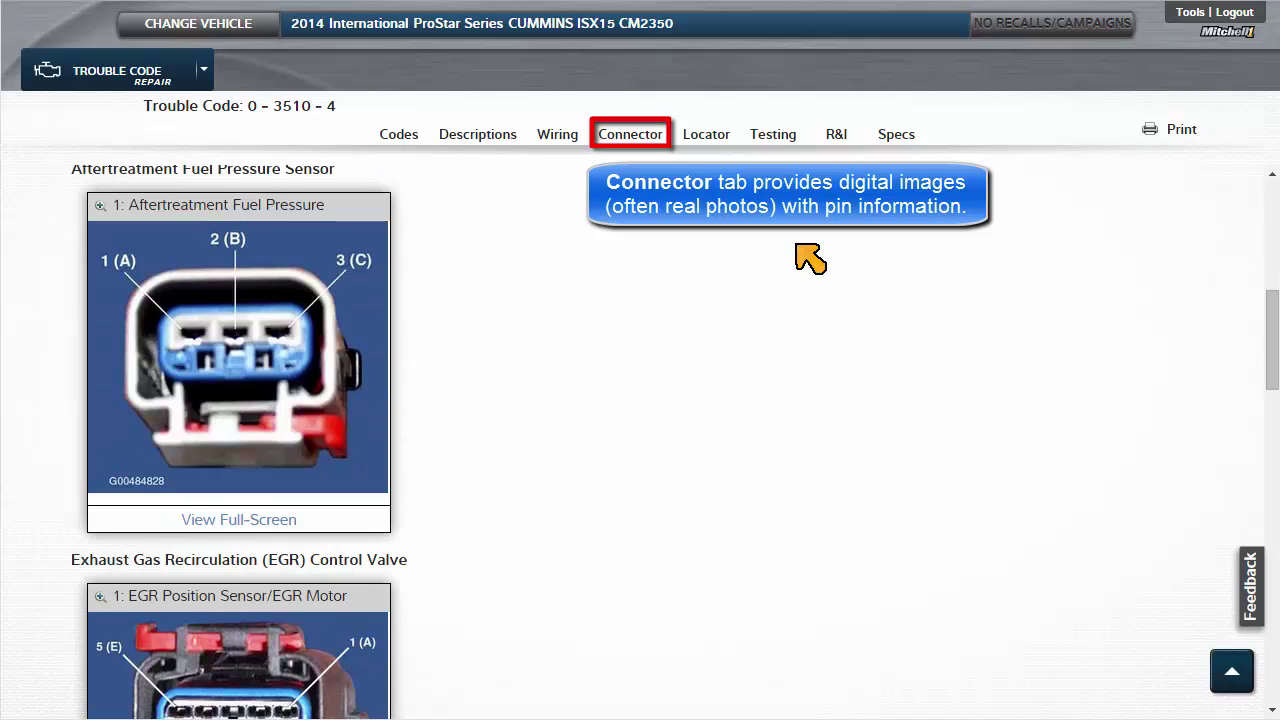
scroll(799, 247, down, 3)
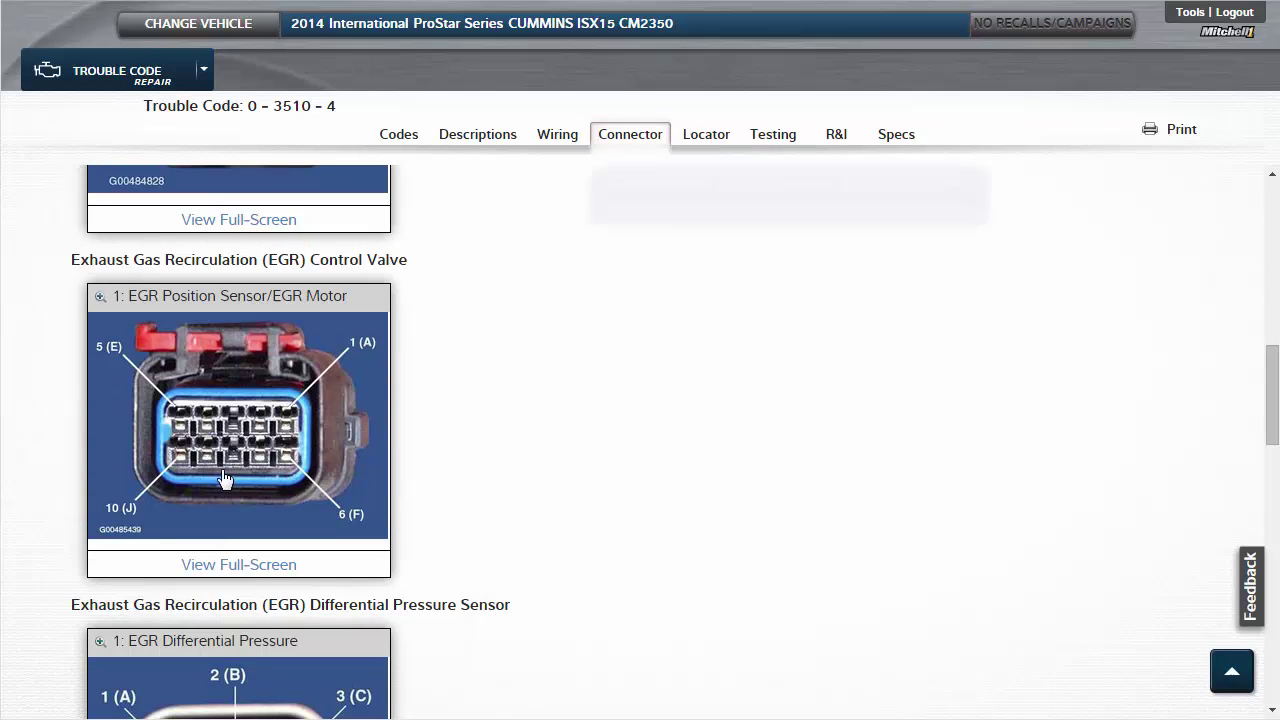
click(229, 509)
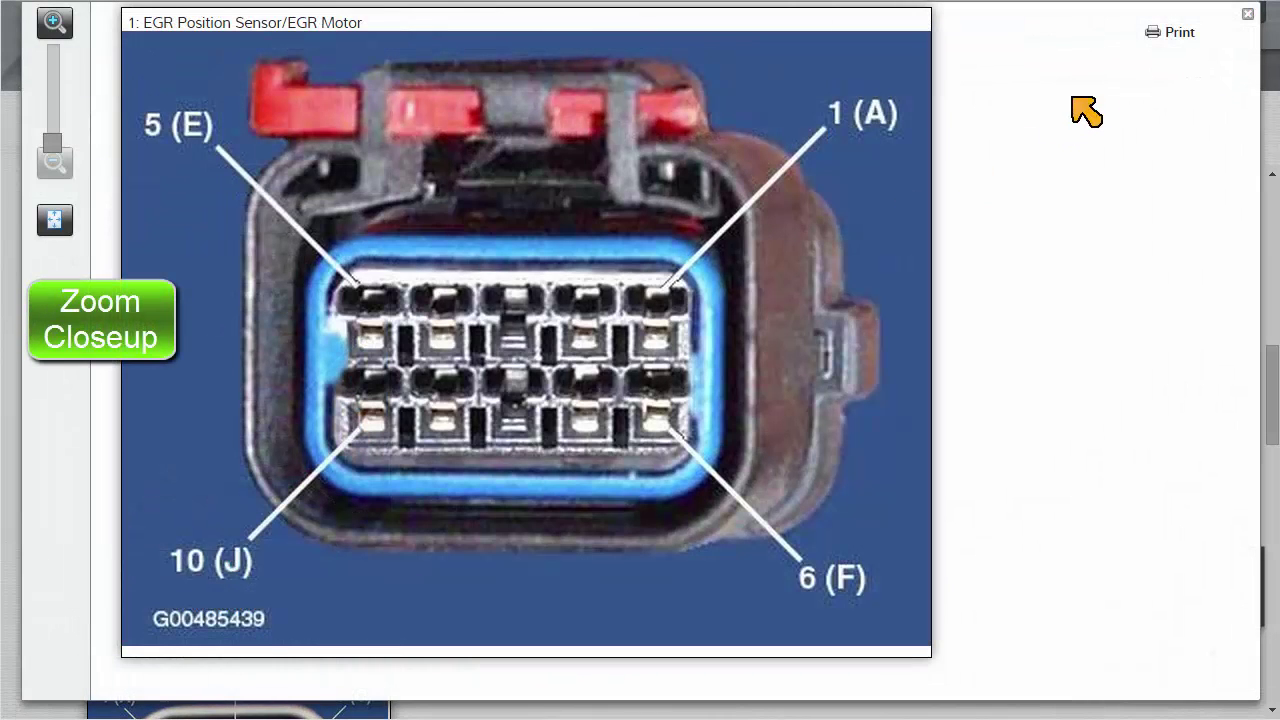
click(1248, 16)
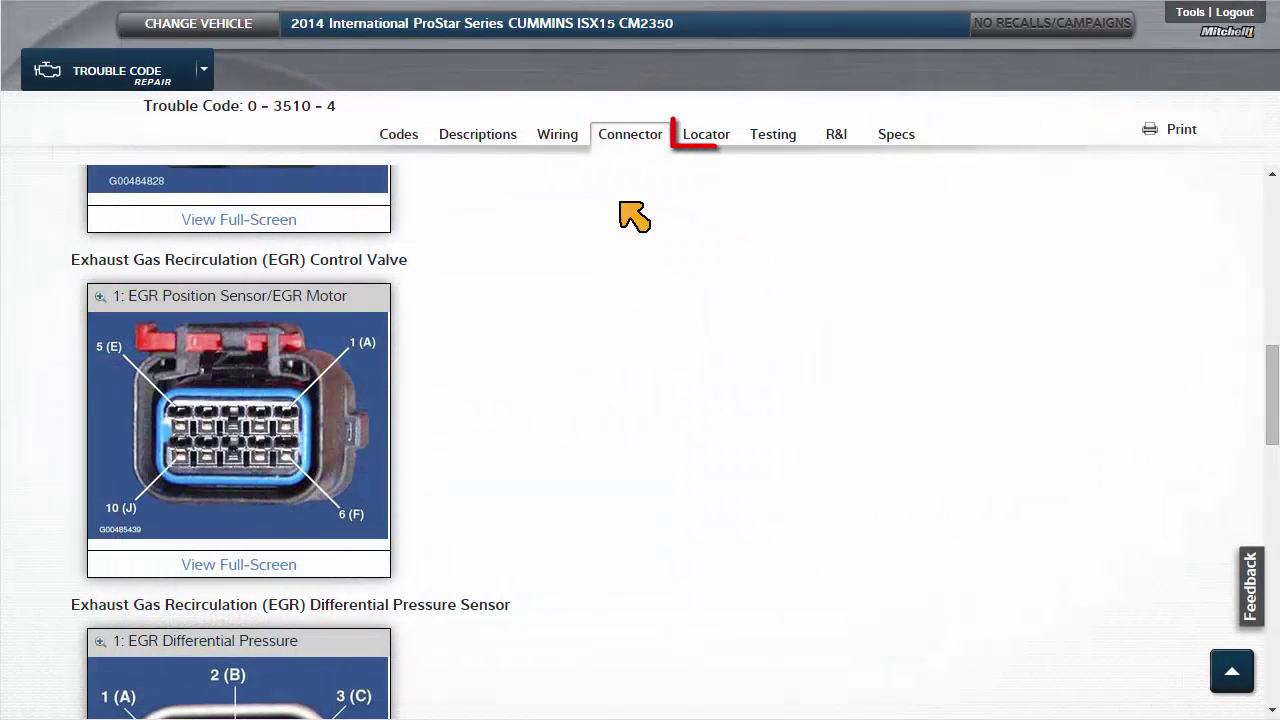
Browse the Locator photos, including the Aftertreatment Fuel Pressure Sensor, then bring up the Testing procedures.
click(707, 140)
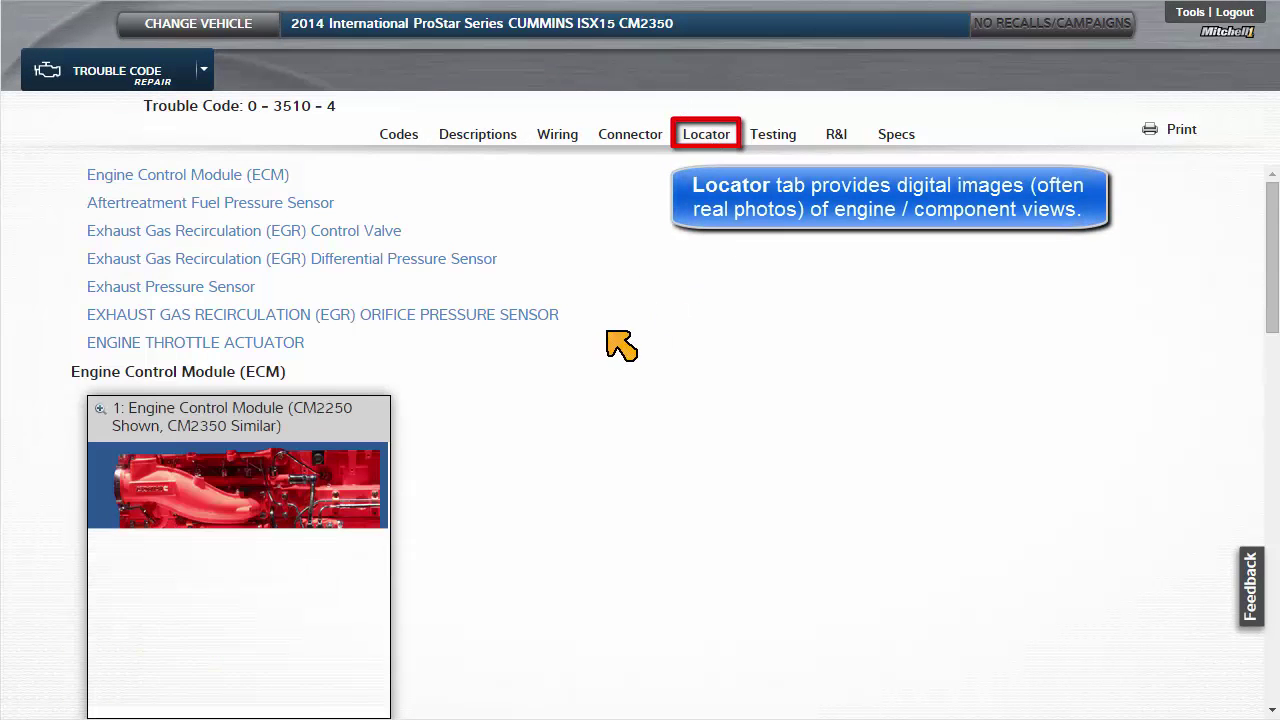
scroll(620, 345, down, 1)
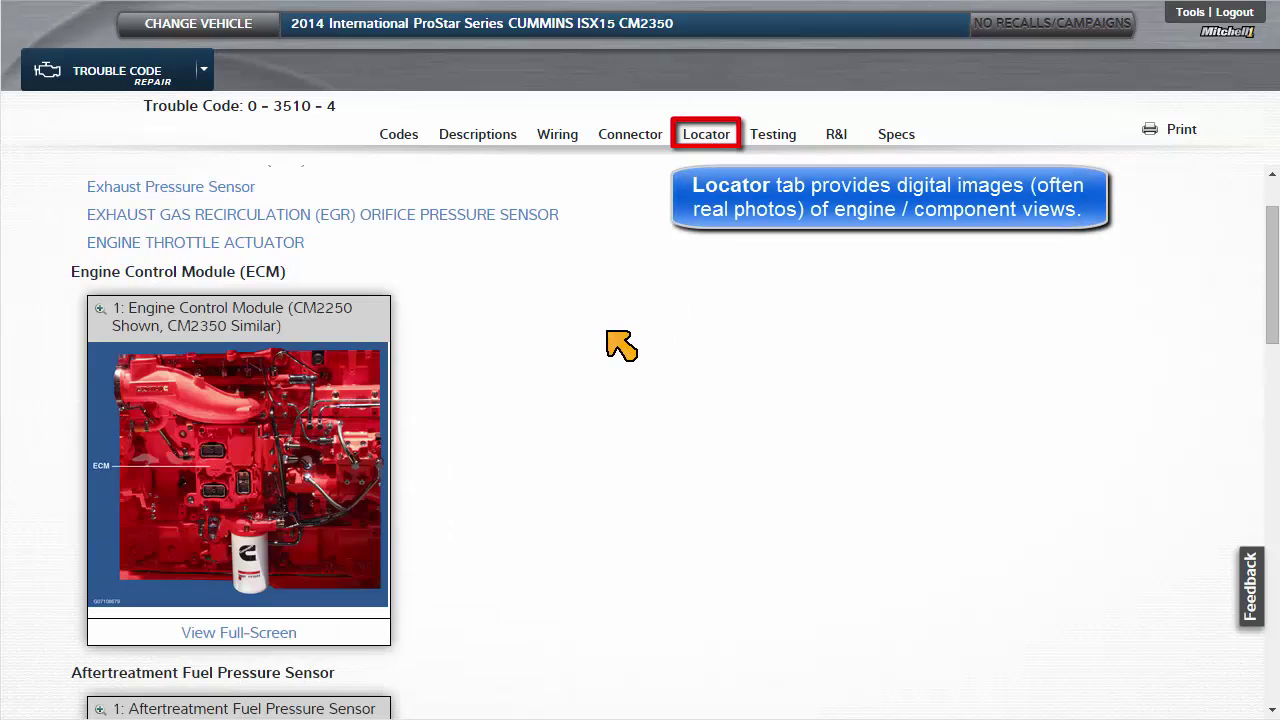
scroll(620, 345, down, 1)
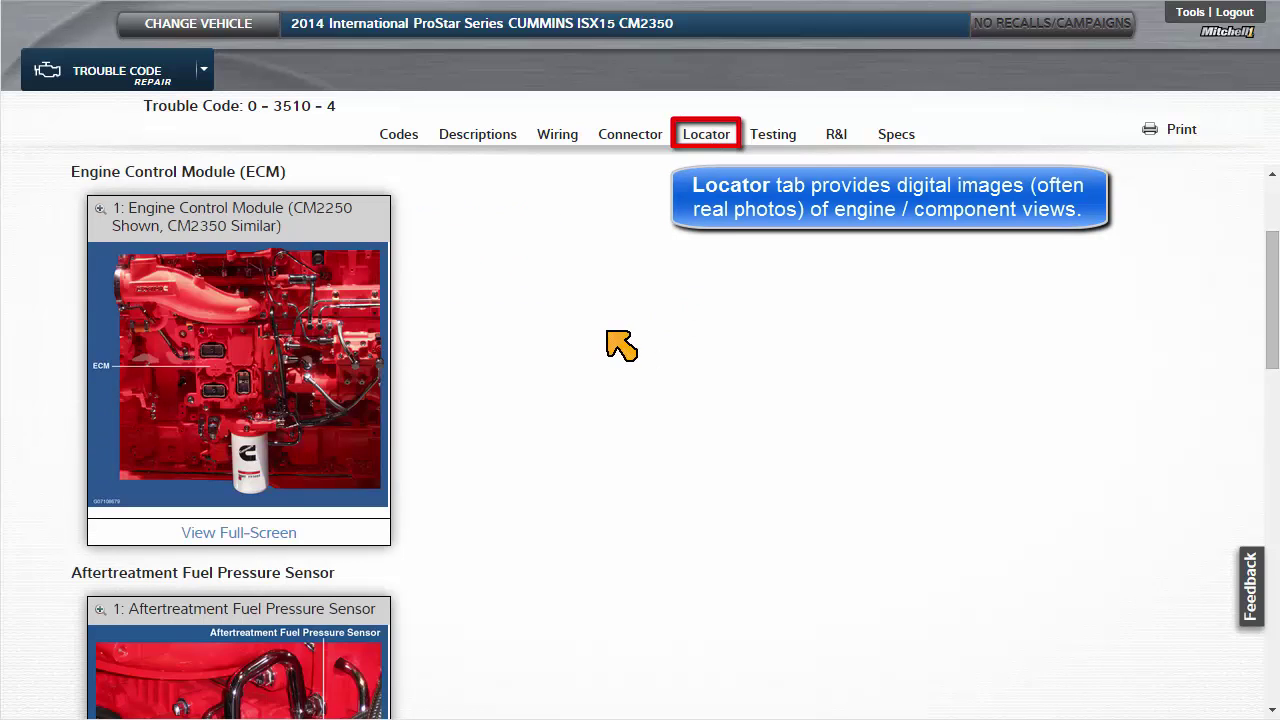
scroll(620, 345, down, 3)
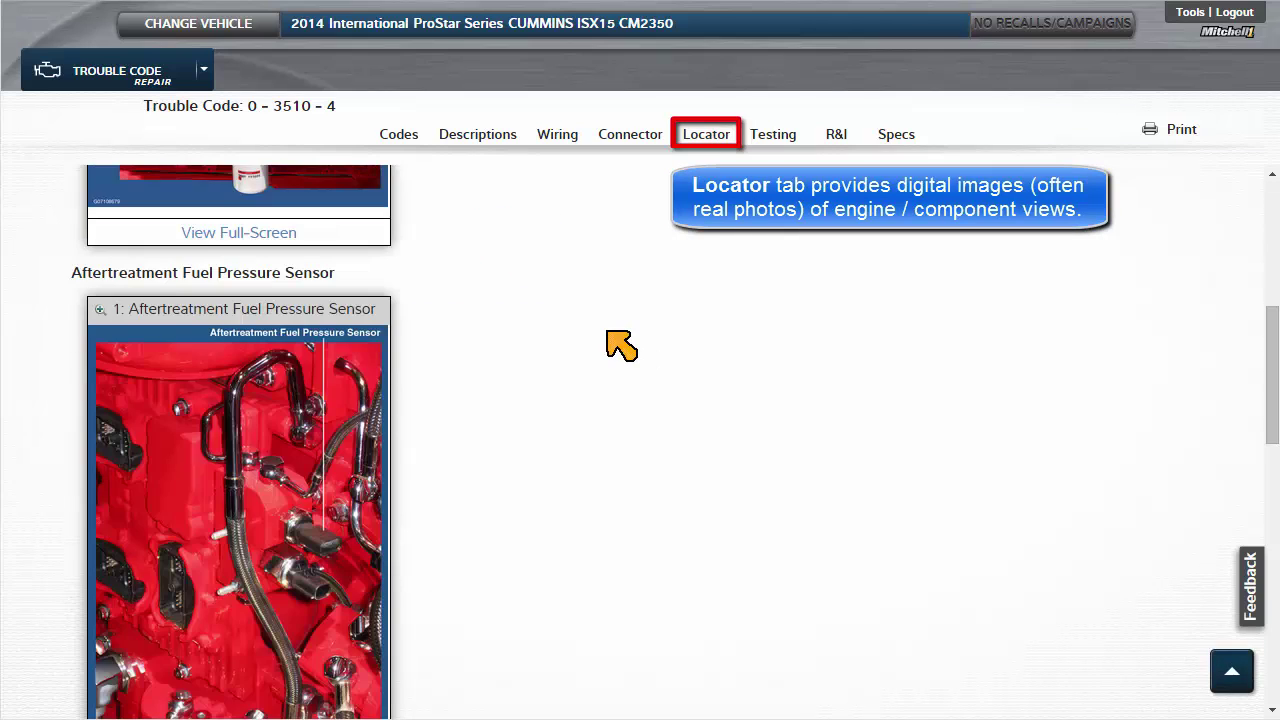
scroll(620, 345, down, 1)
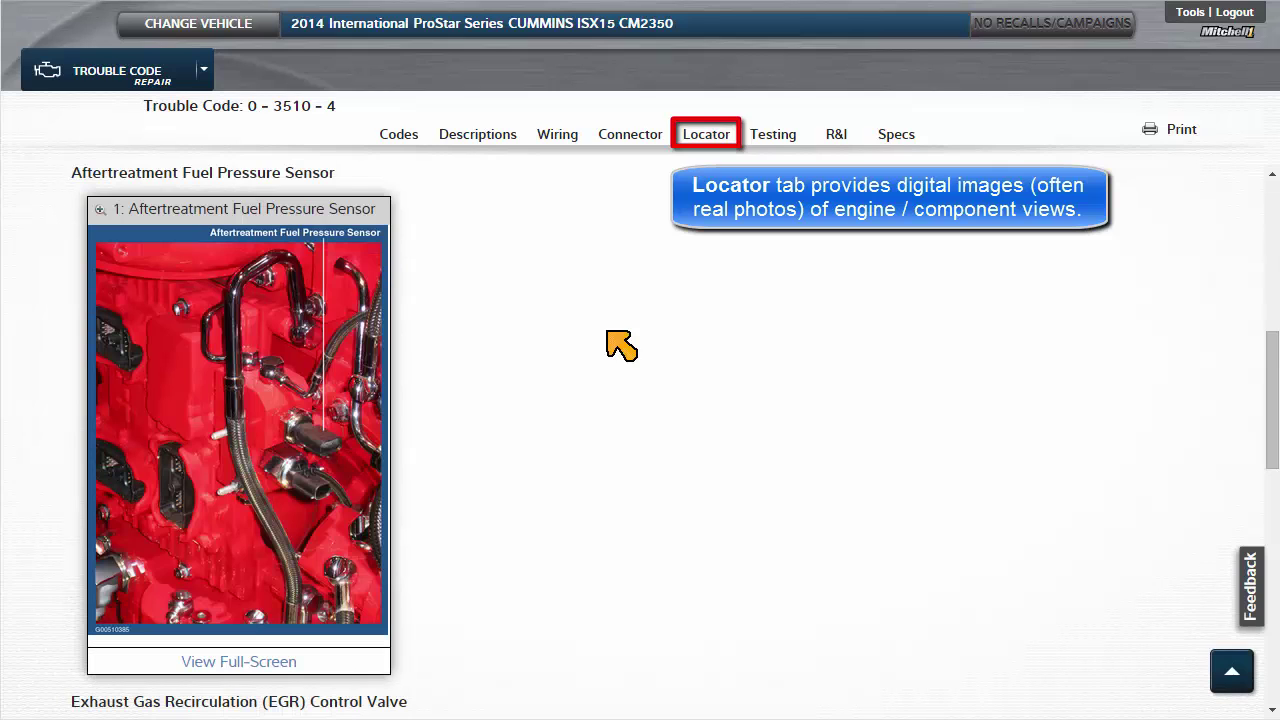
scroll(620, 345, down, 1)
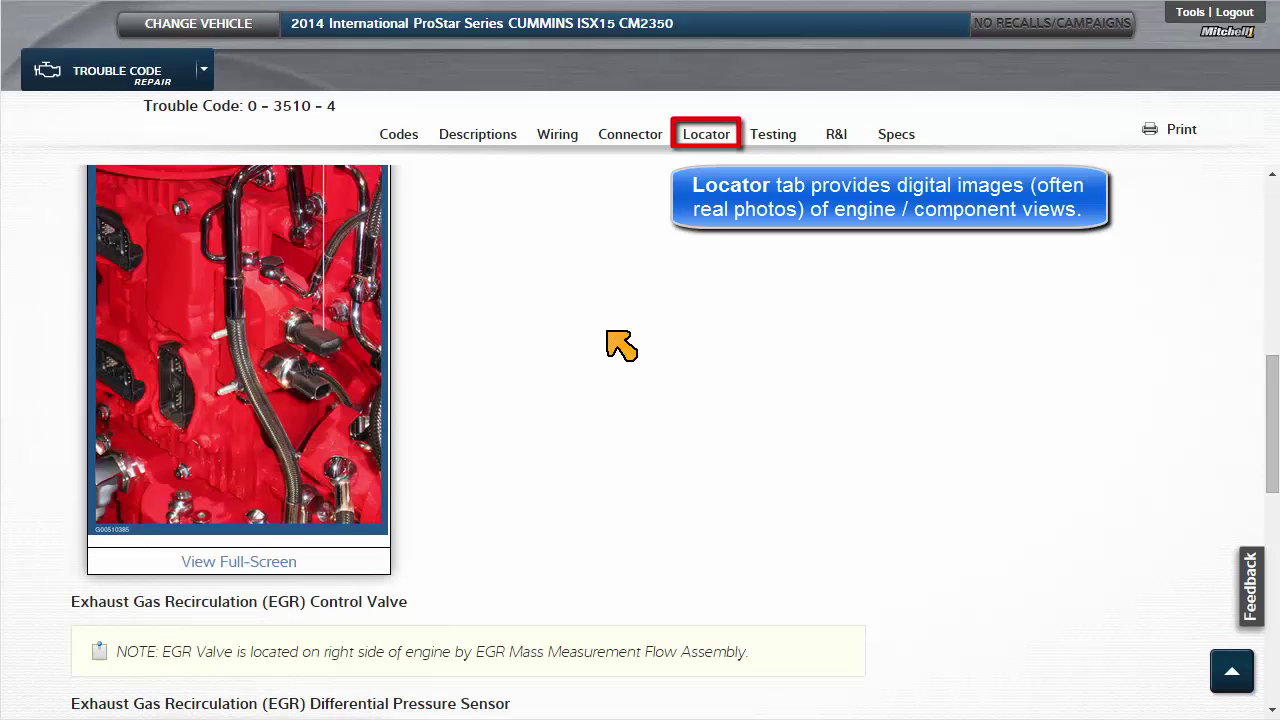
scroll(620, 345, up, 2)
scroll(620, 345, down, 1)
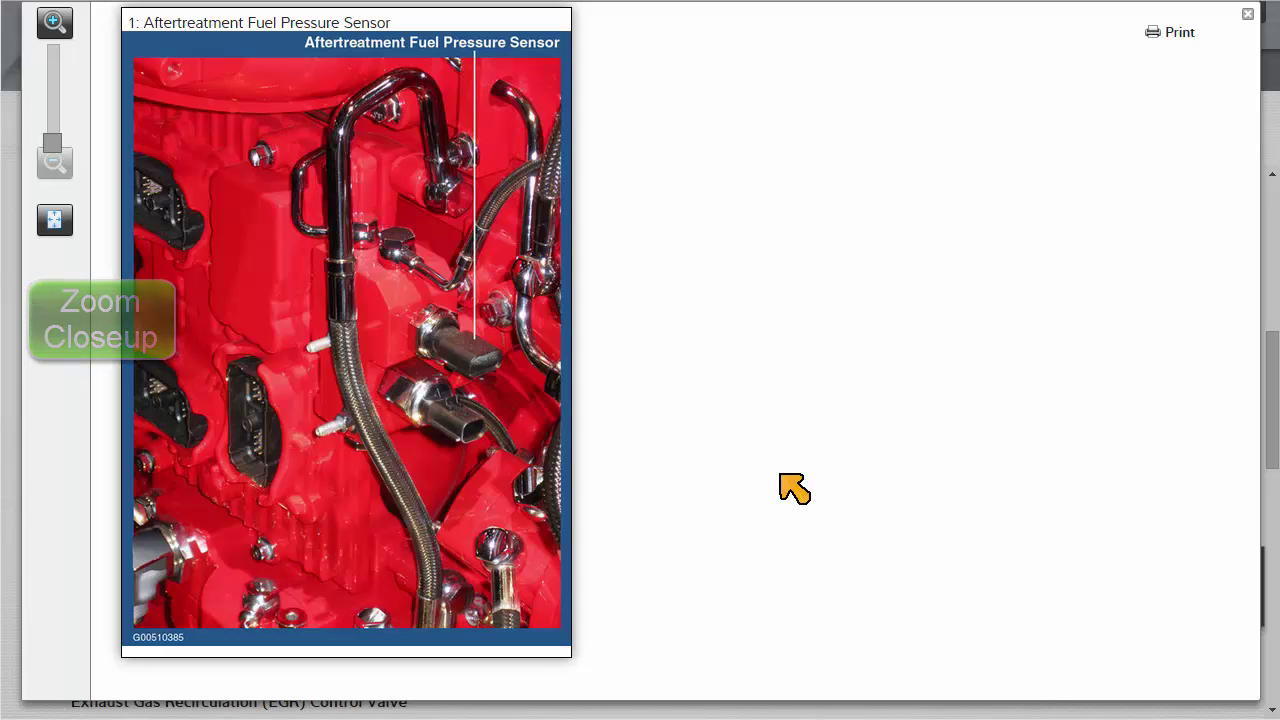
click(1247, 14)
click(773, 134)
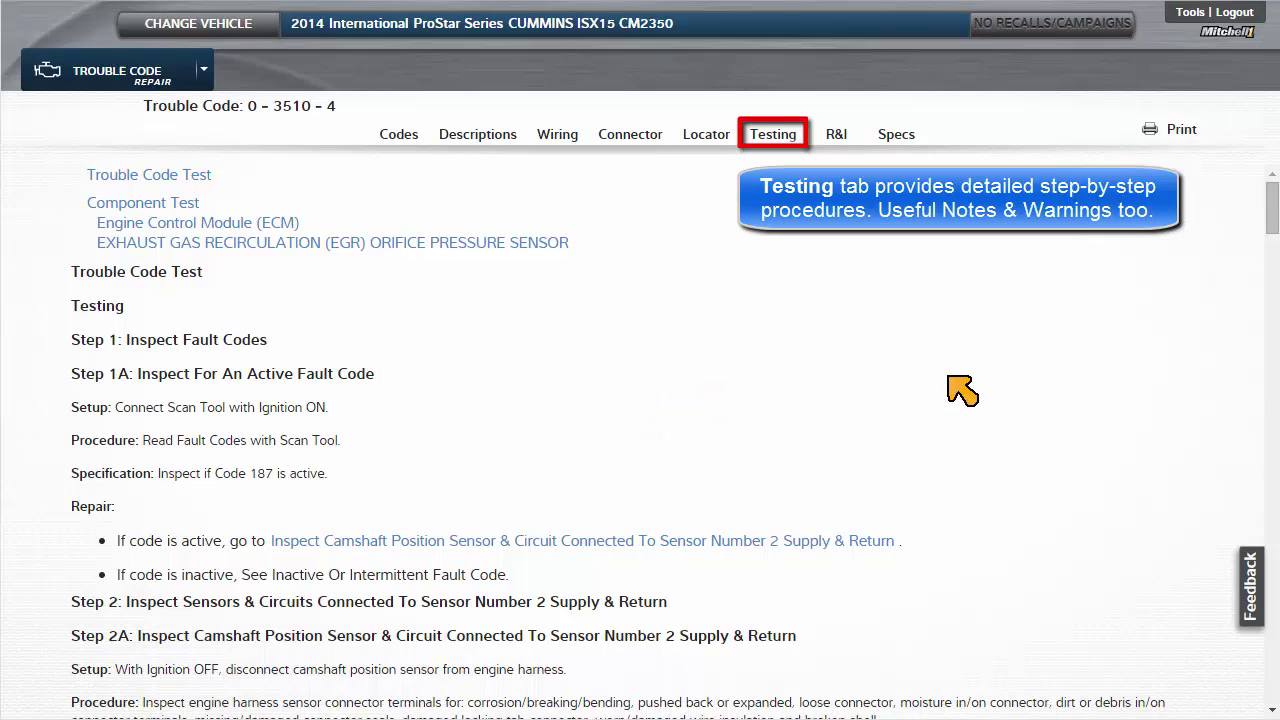
scroll(962, 390, down, 5)
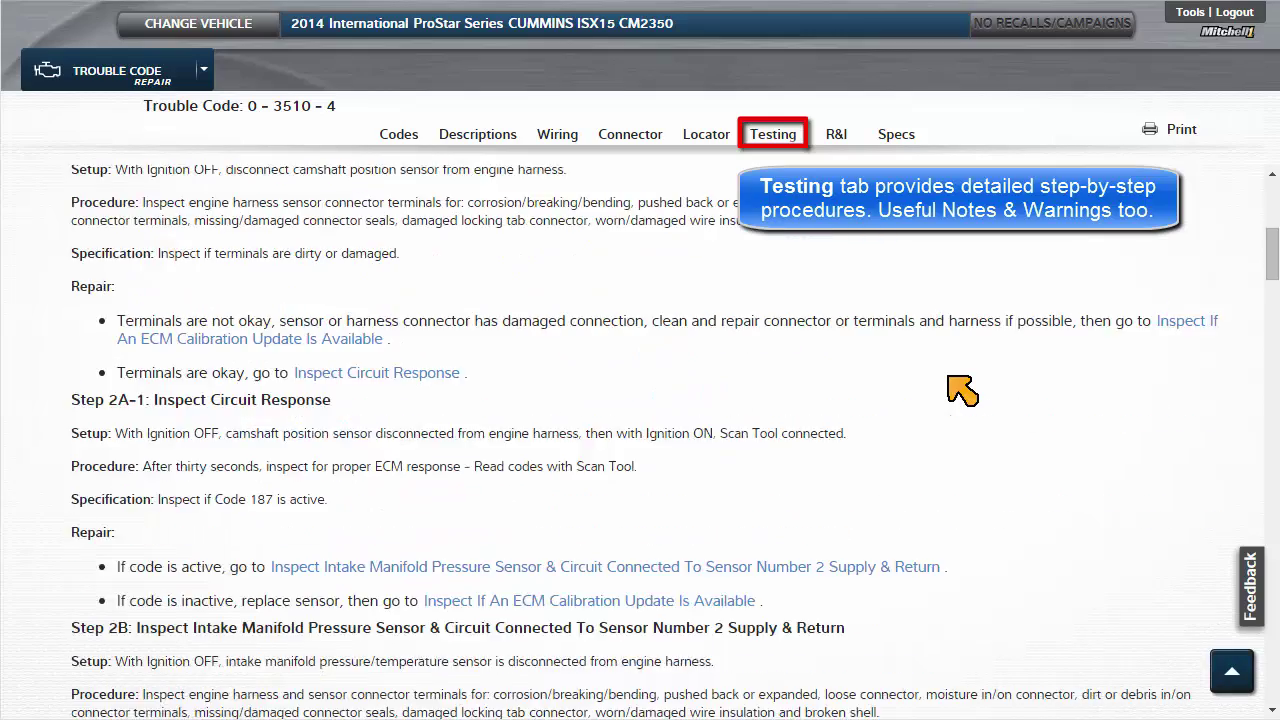
scroll(962, 390, down, 6)
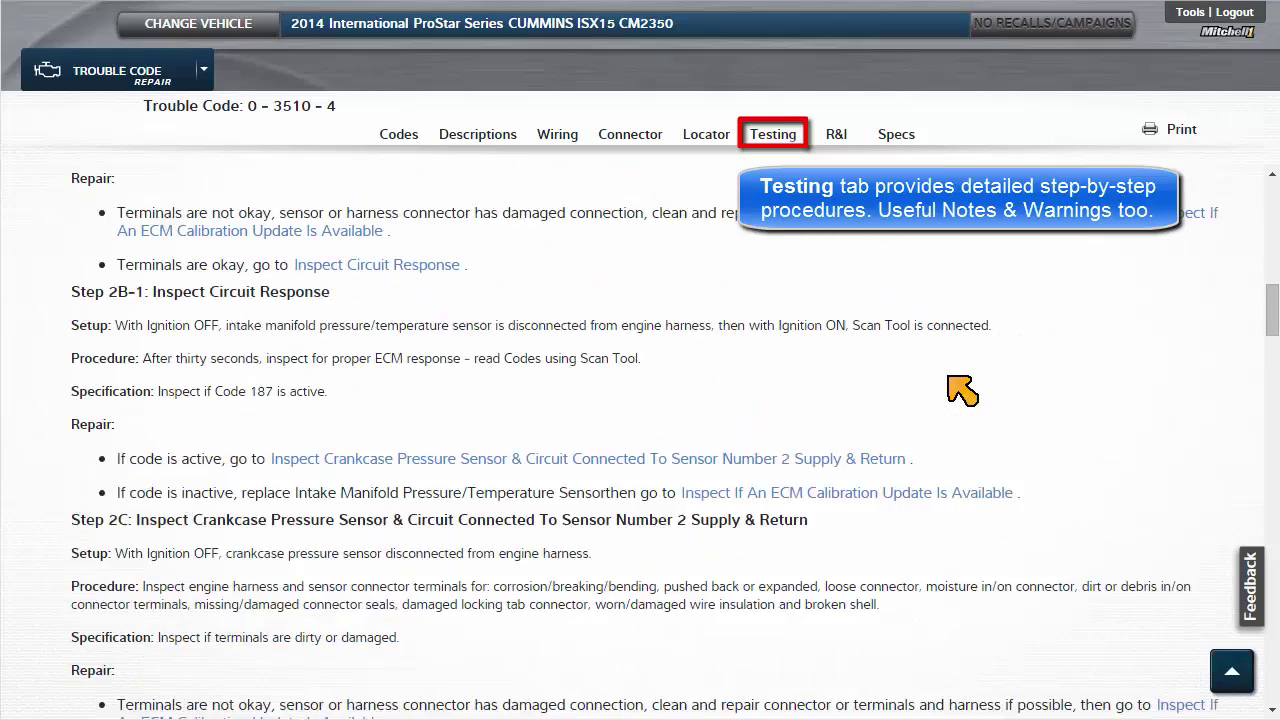
scroll(962, 390, down, 3)
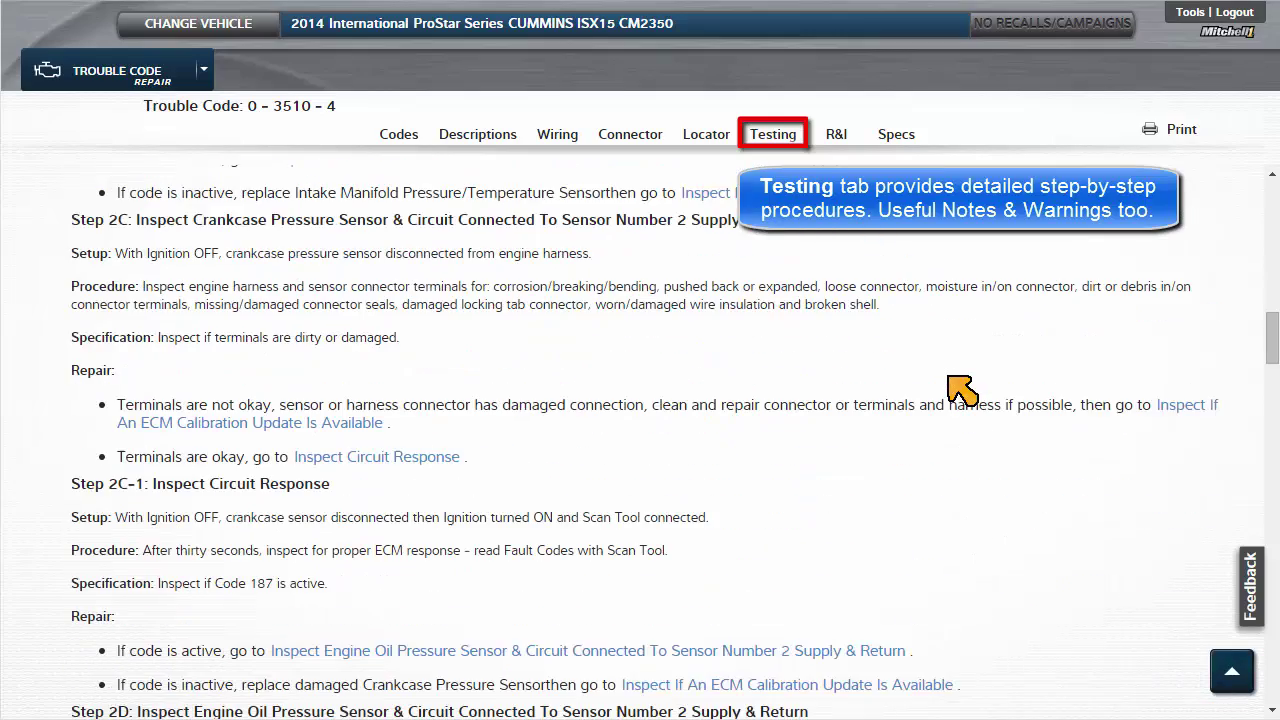
Read through the ECM removal, installation and calibration instructions on the R&I tab, then switch to Specs.
click(836, 140)
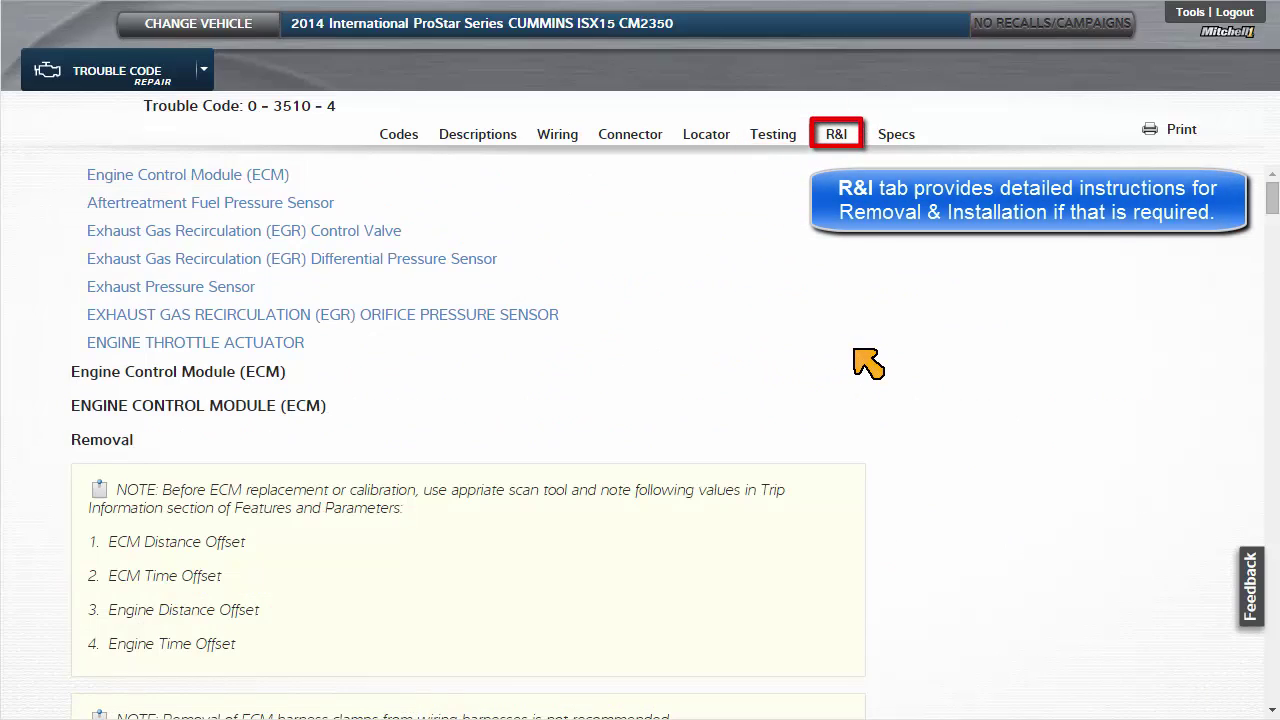
scroll(888, 352, down, 10)
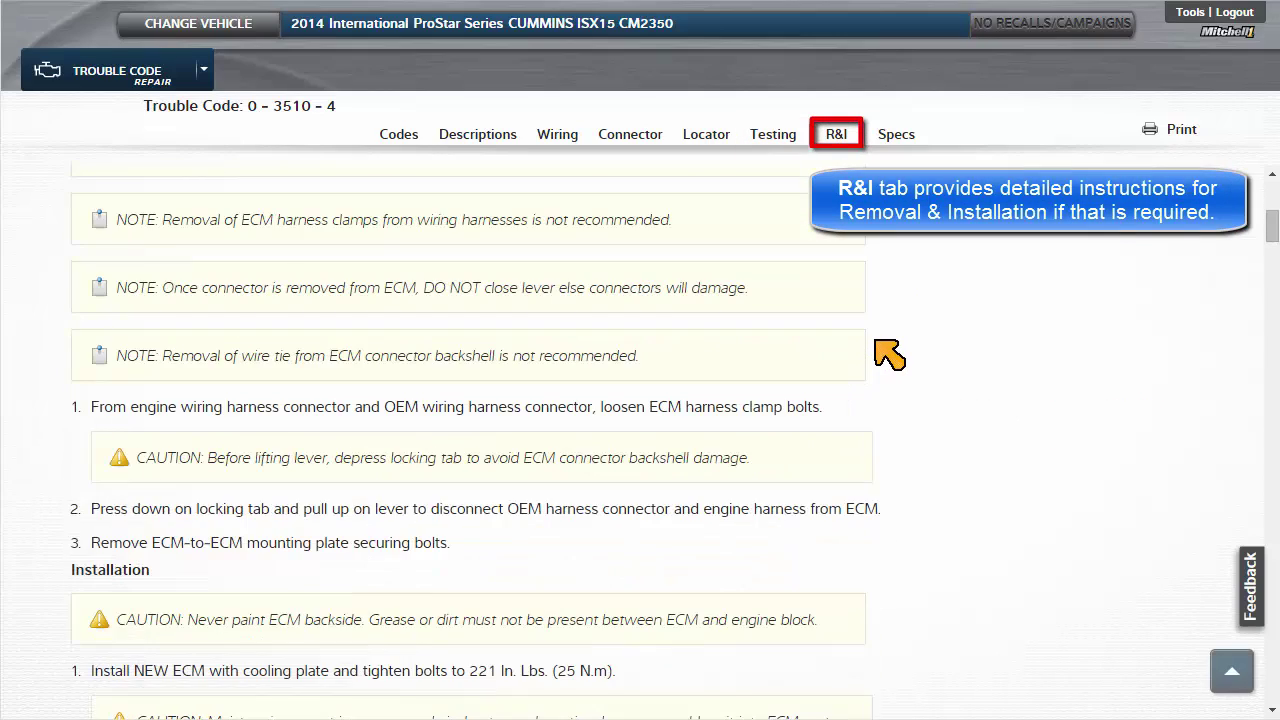
scroll(888, 352, down, 6)
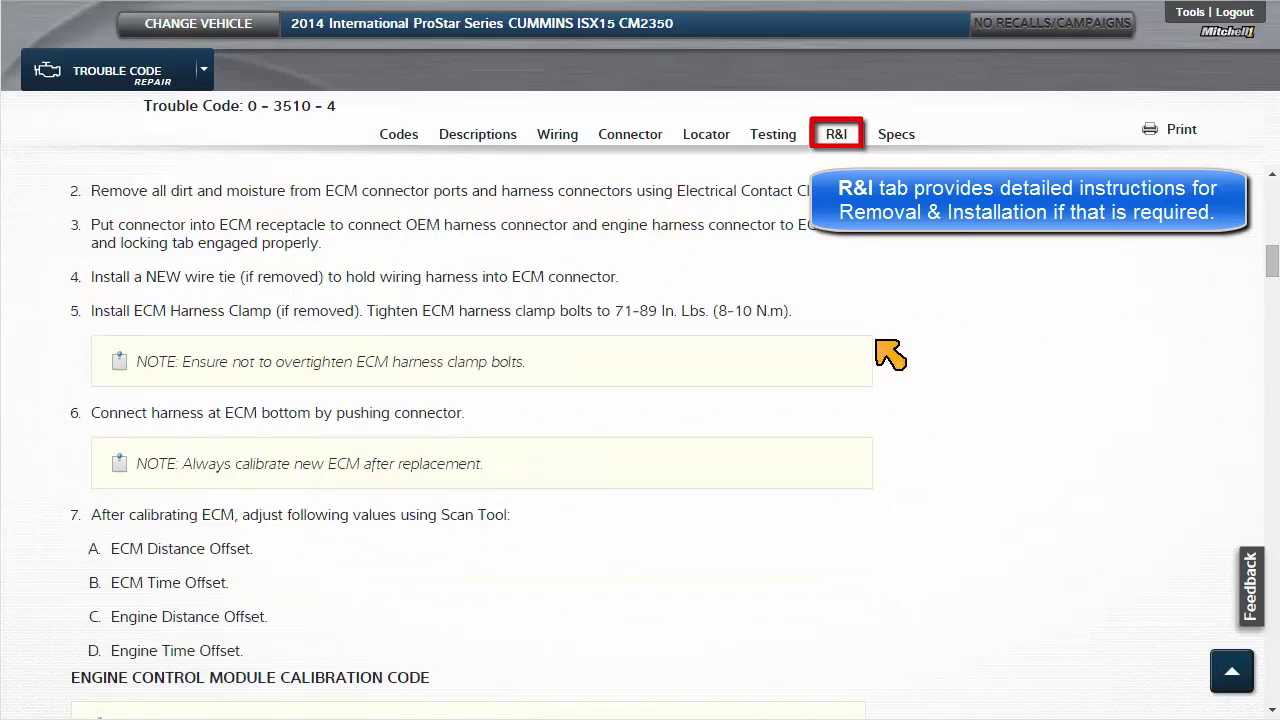
scroll(888, 352, down, 3)
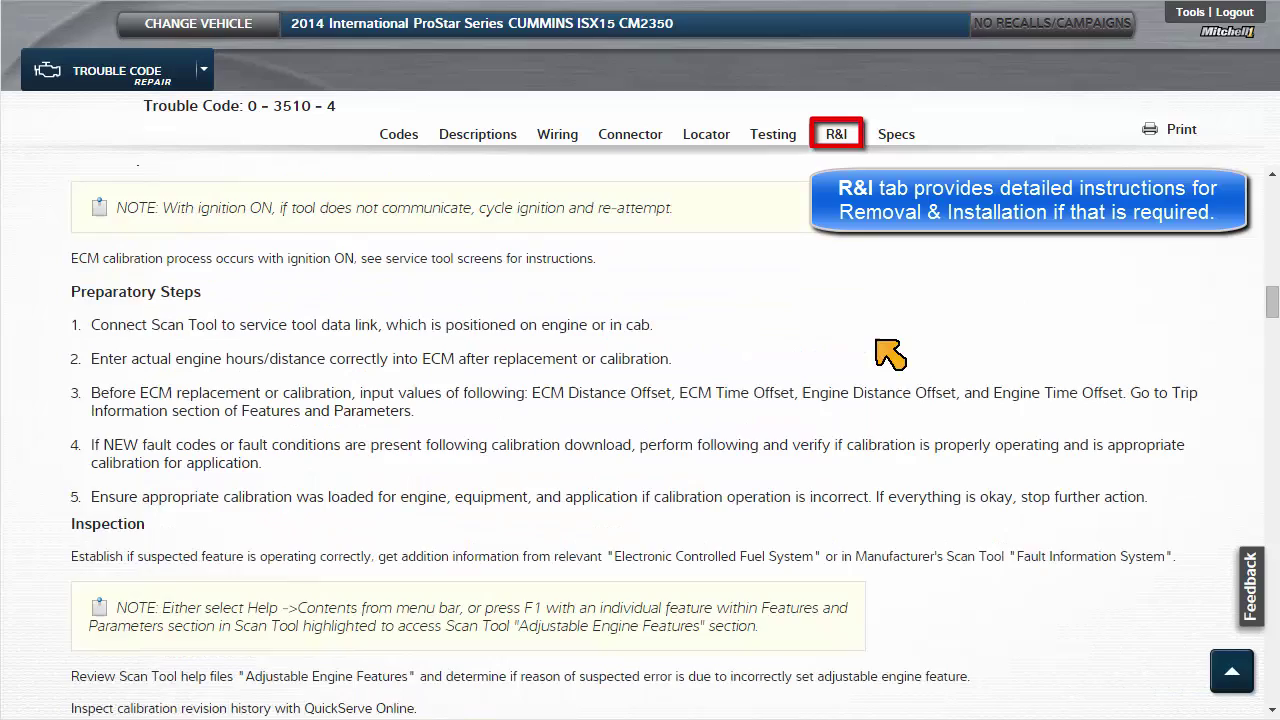
scroll(888, 352, down, 3)
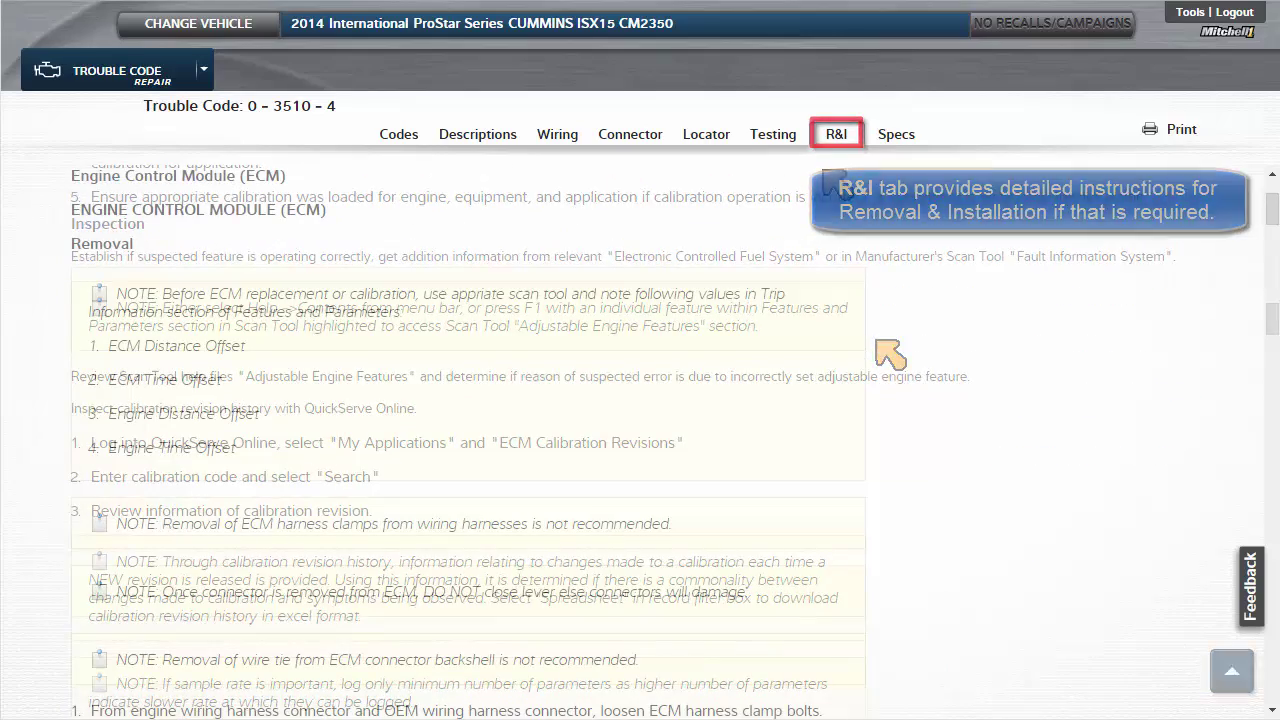
click(893, 138)
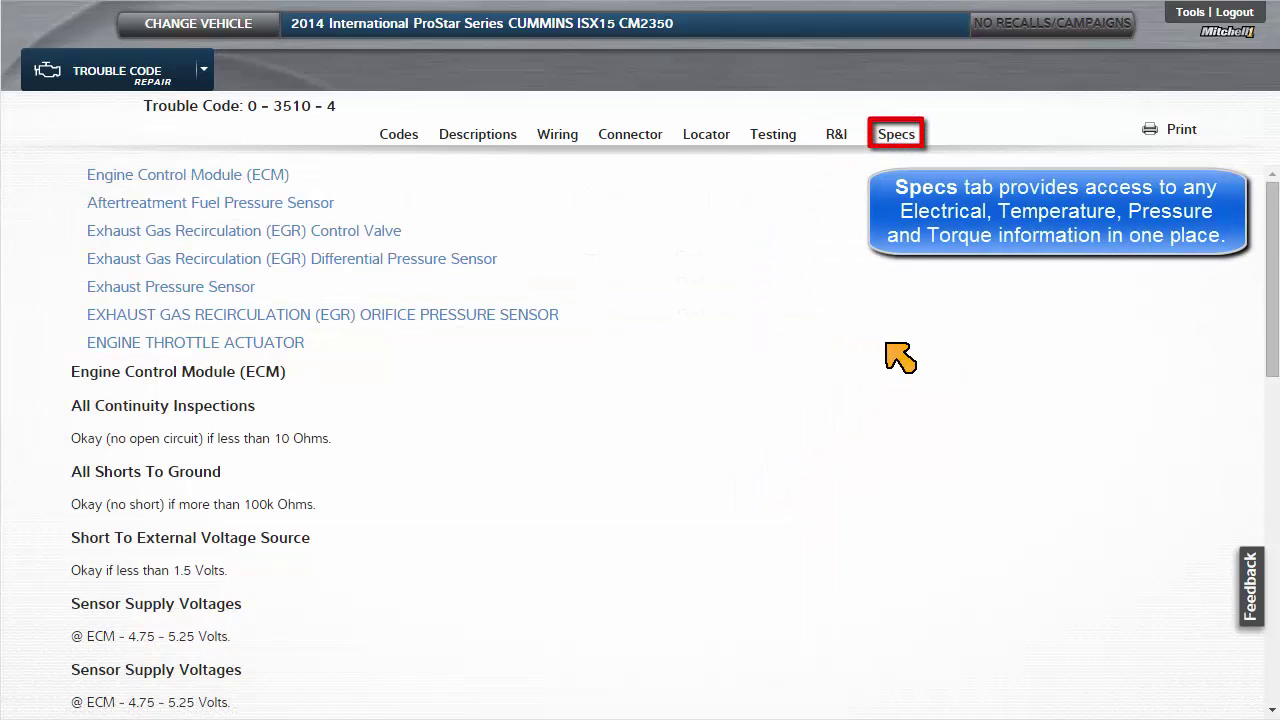
Scroll through the Specs values down to EGR torques like the 106 In. Lbs V-Band clamp.
scroll(888, 350, down, 1)
scroll(888, 348, down, 4)
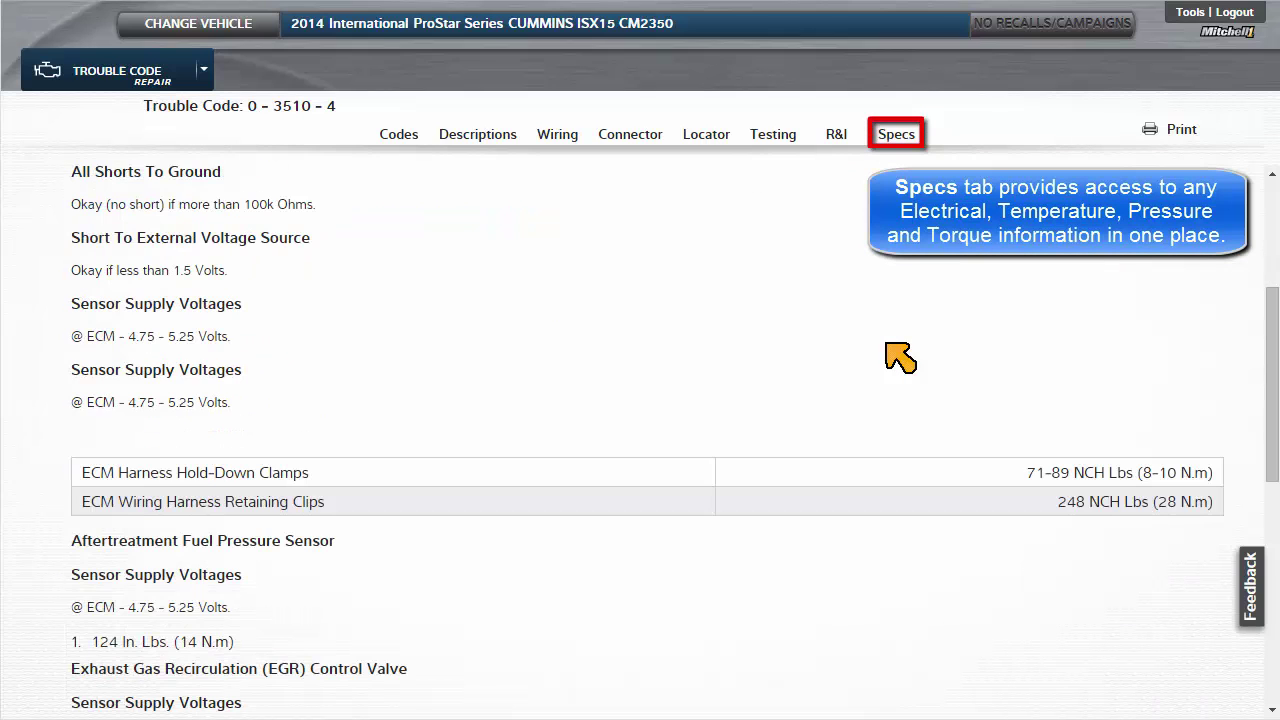
scroll(897, 357, down, 1)
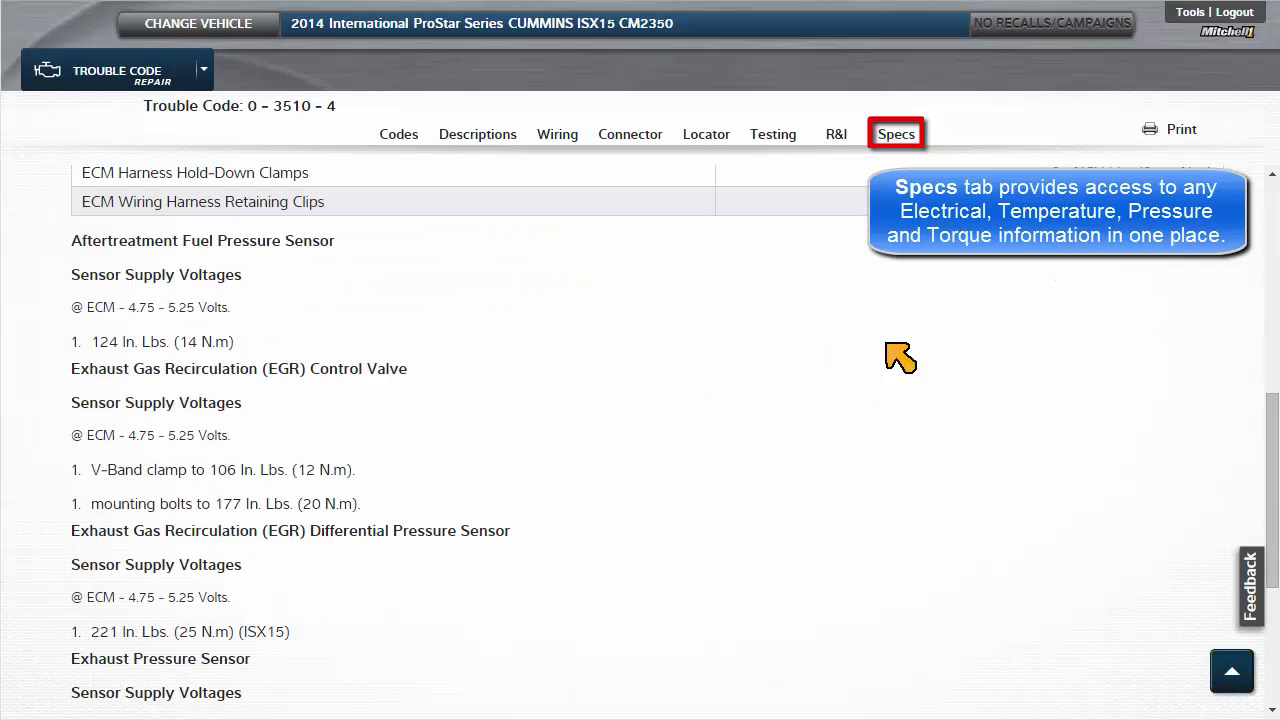